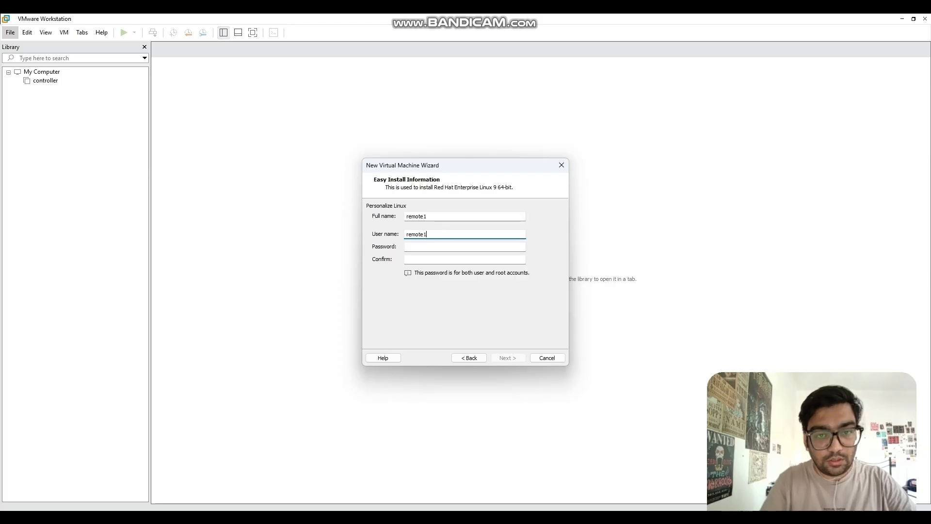
Step: Enter and confirm the user's password in the New Virtual Machine Wizard
key("Tab")
type("remote1")
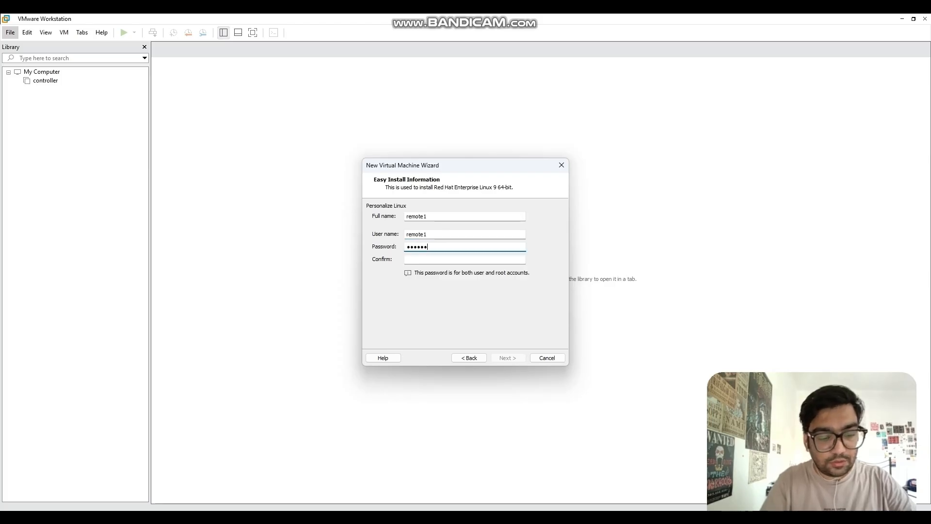
key("Tab")
type("remote1")
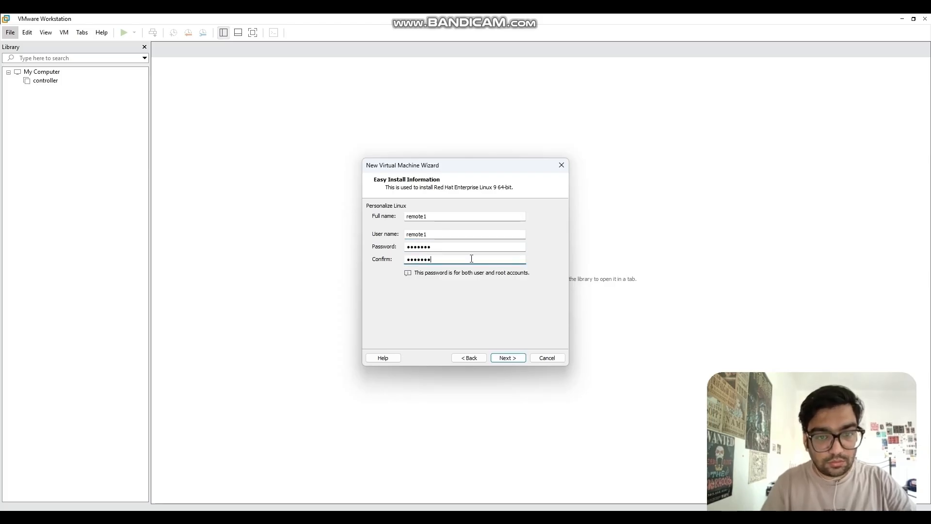
left_click(515, 360)
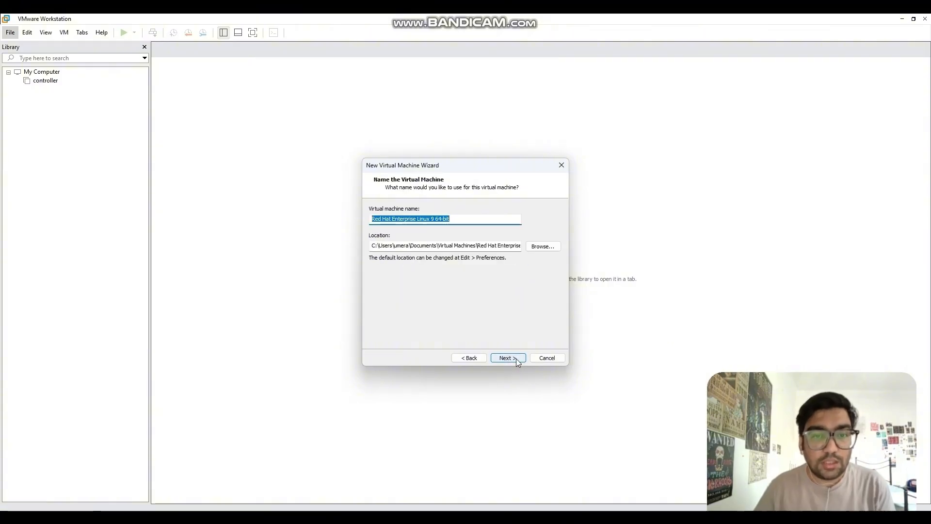
Step: Name the virtual machine remote1, keep the 20 GB disk, and finish the wizard
type("remote1")
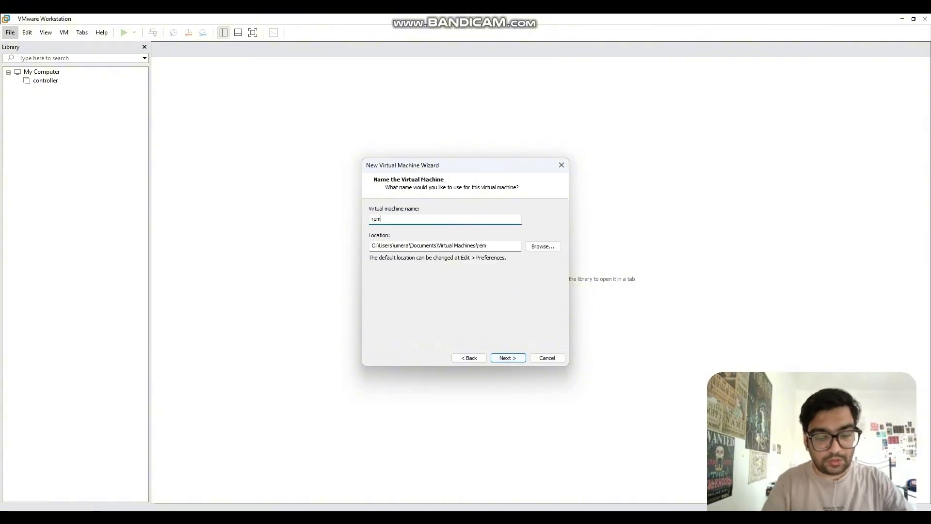
left_click(510, 359)
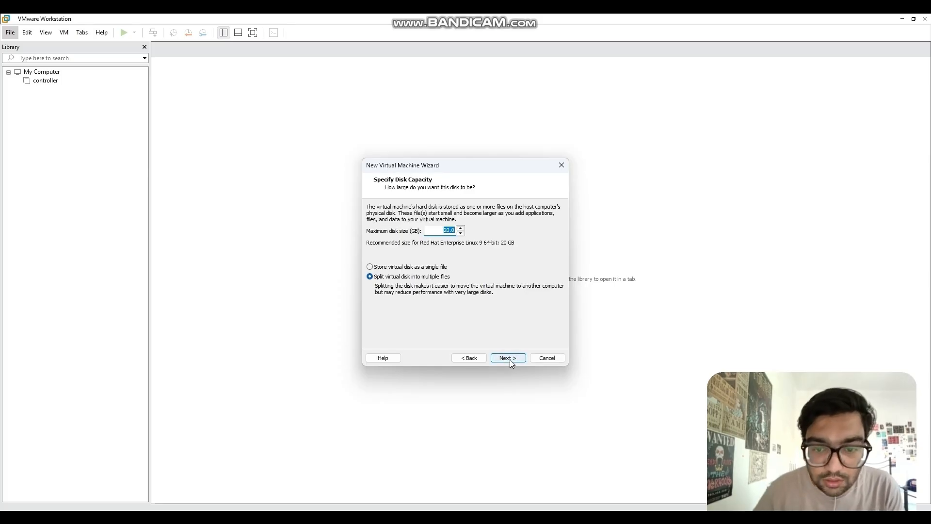
left_click(510, 359)
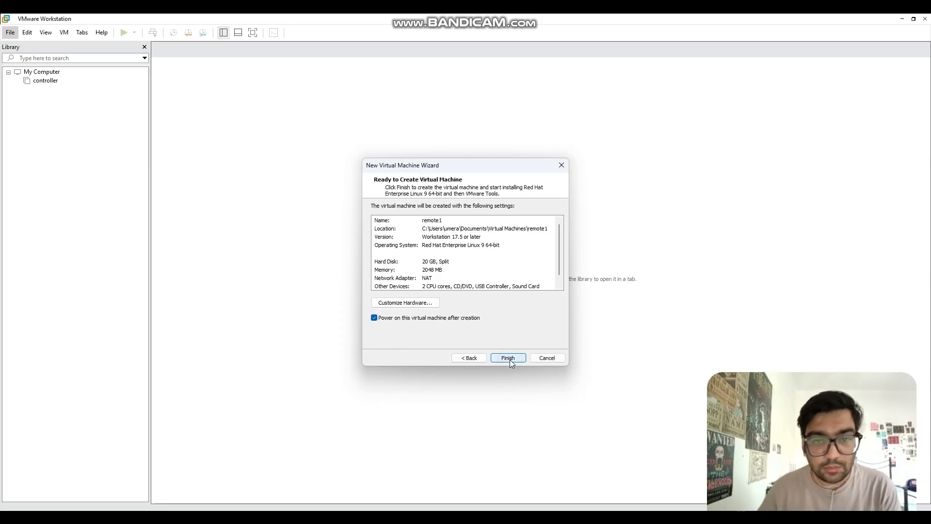
left_click(510, 359)
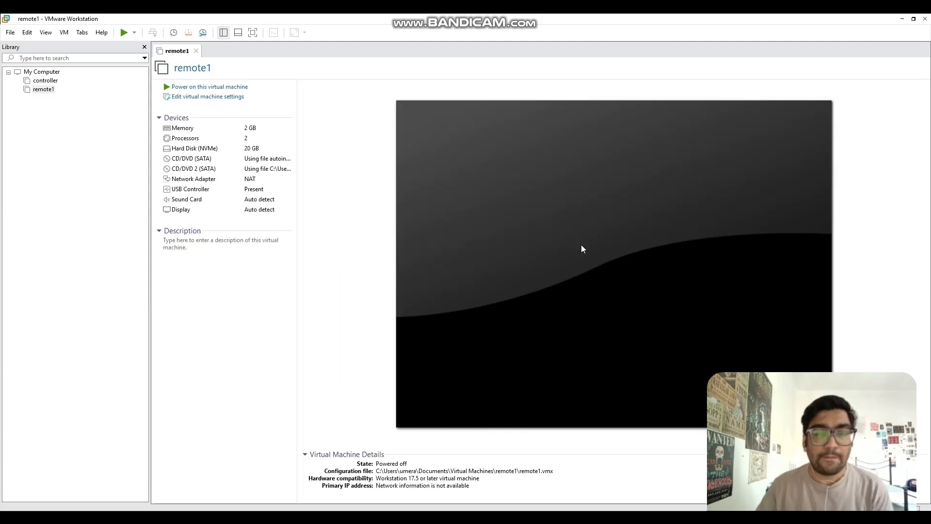
Step: Power on remote1 and boot the 'Install Red Hat Enterprise Linux 9.6' GRUB entry
left_click(582, 249)
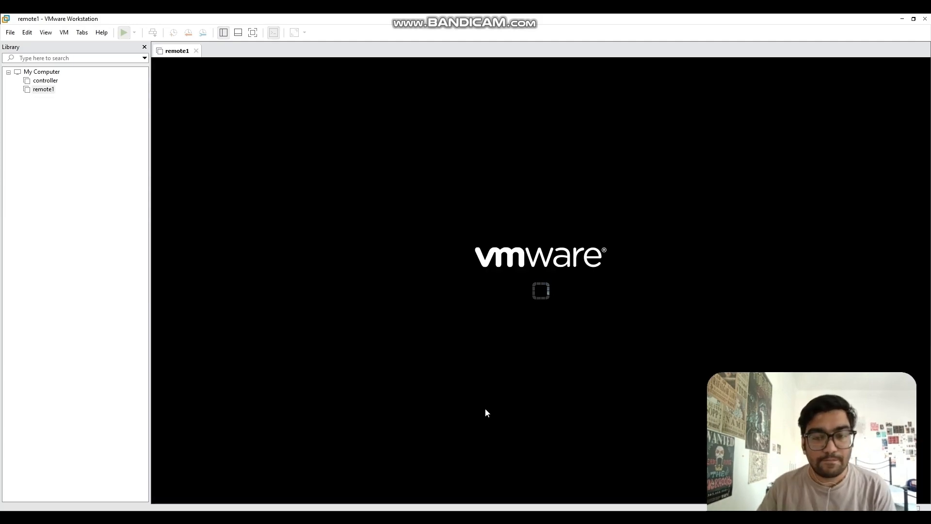
left_click(461, 260)
key("Up")
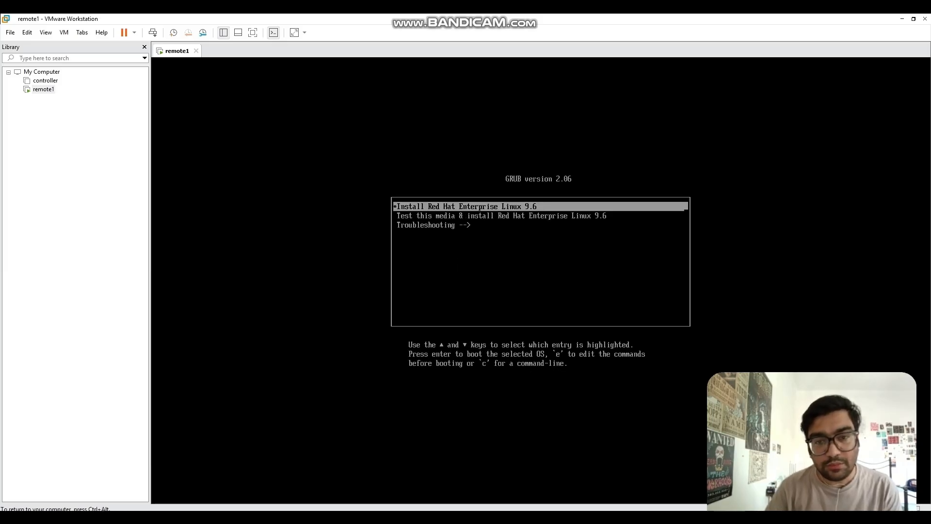
key("Return")
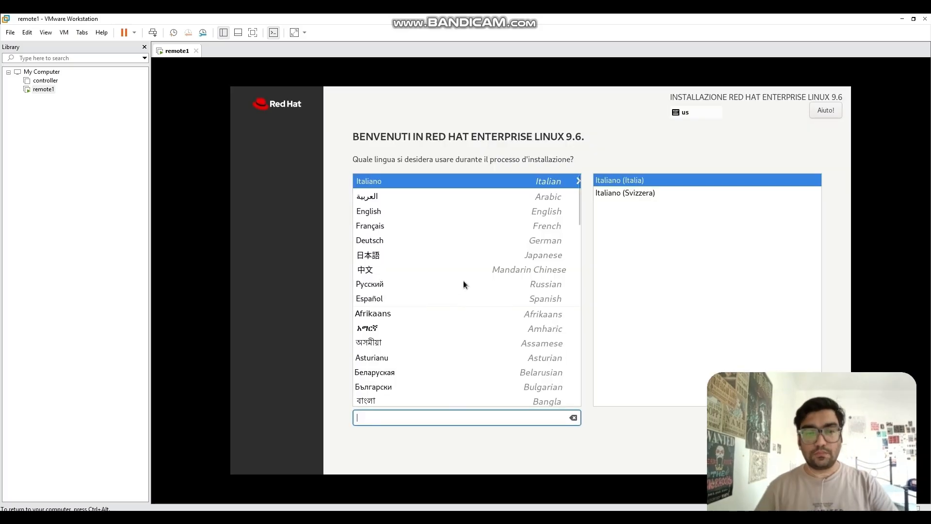
Step: Choose English as the installer language and set Software Selection to Minimal Install
left_click(391, 213)
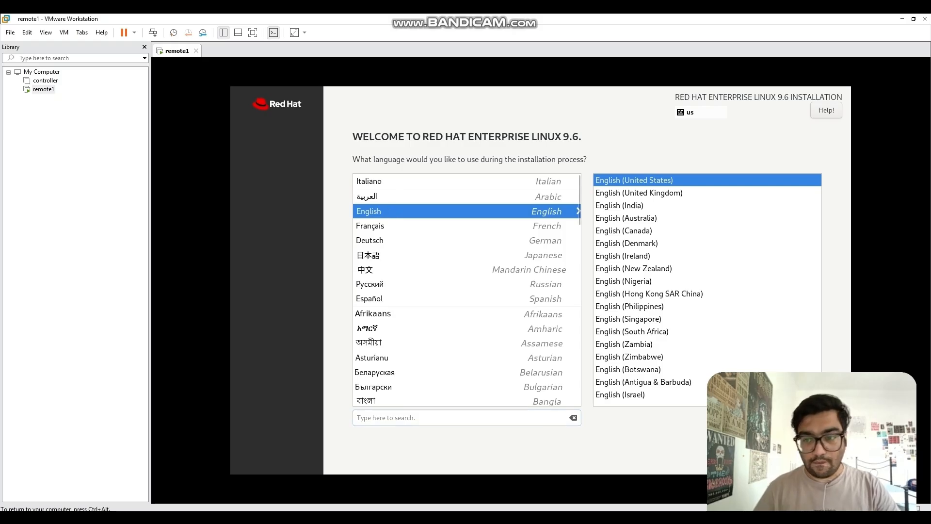
left_click(820, 457)
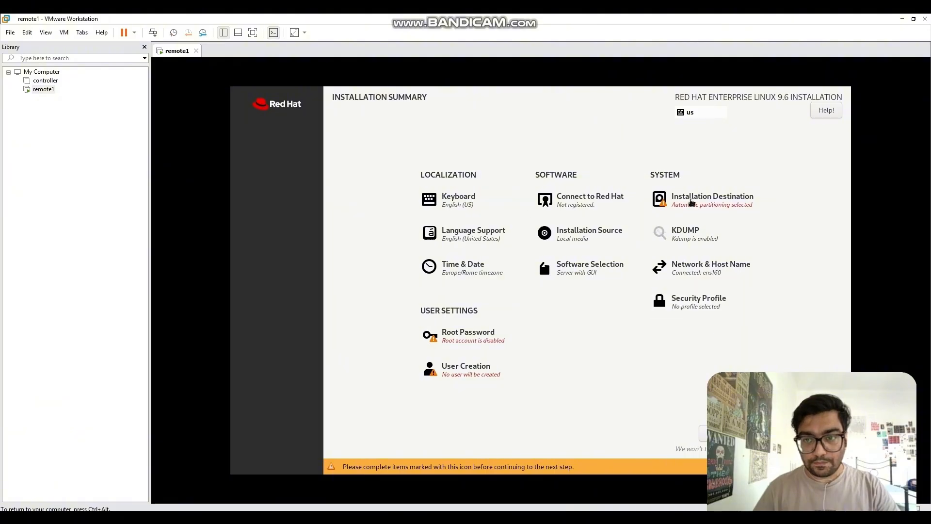
left_click(605, 264)
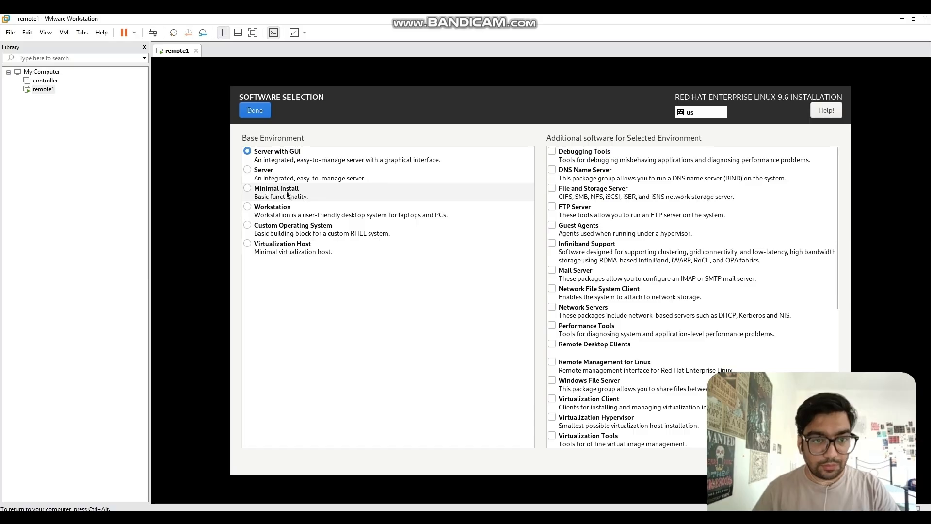
left_click(290, 192)
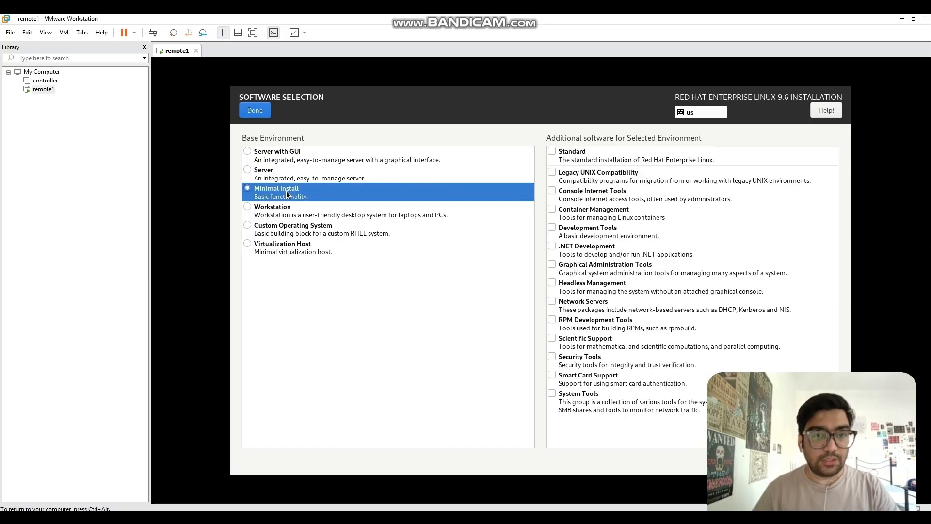
left_click(263, 111)
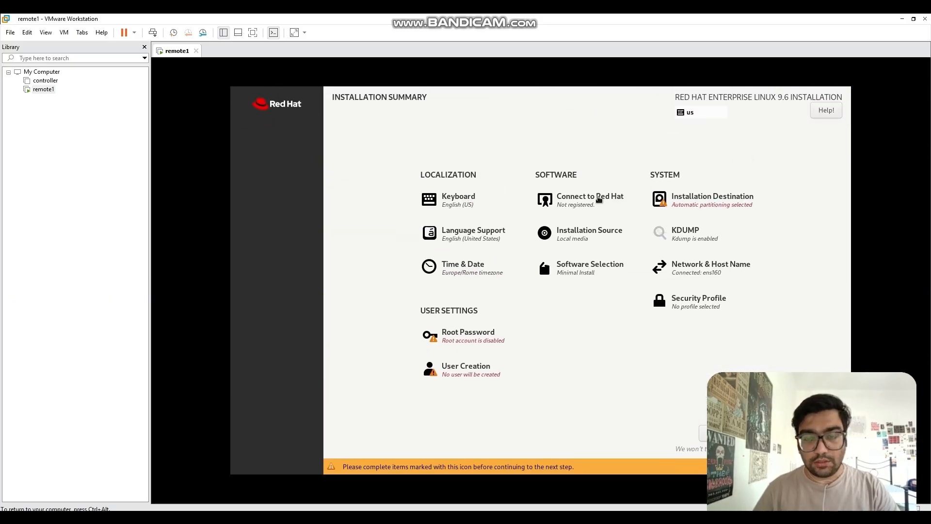
left_click(598, 199)
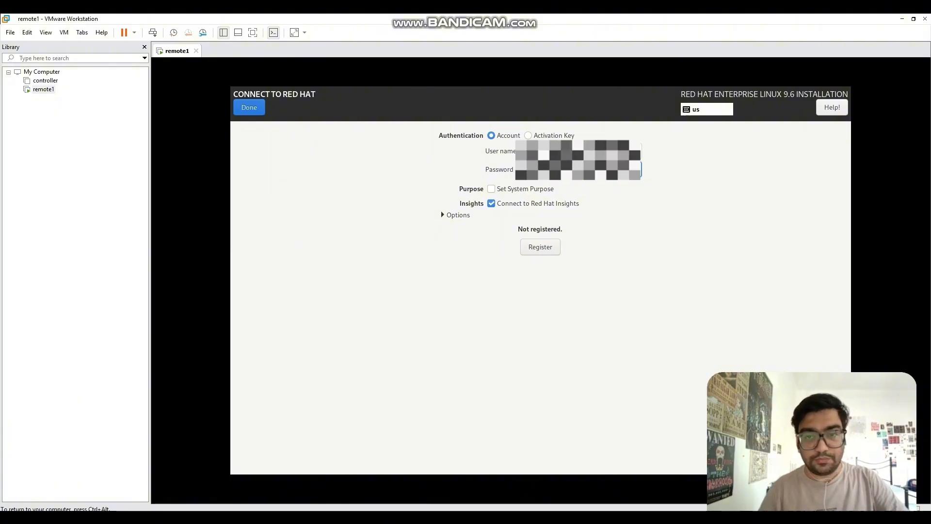
Step: Register the installation with the Red Hat account and return to the summary
left_click(246, 106)
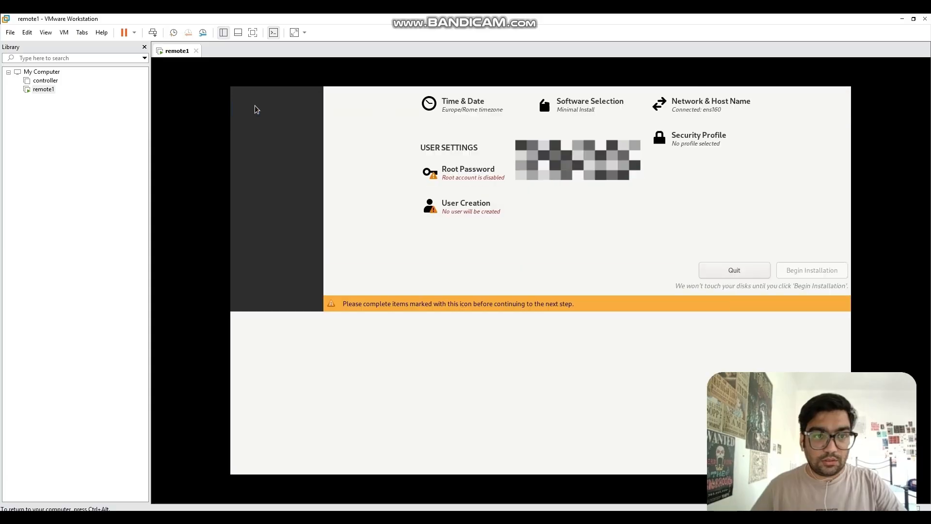
left_click(588, 210)
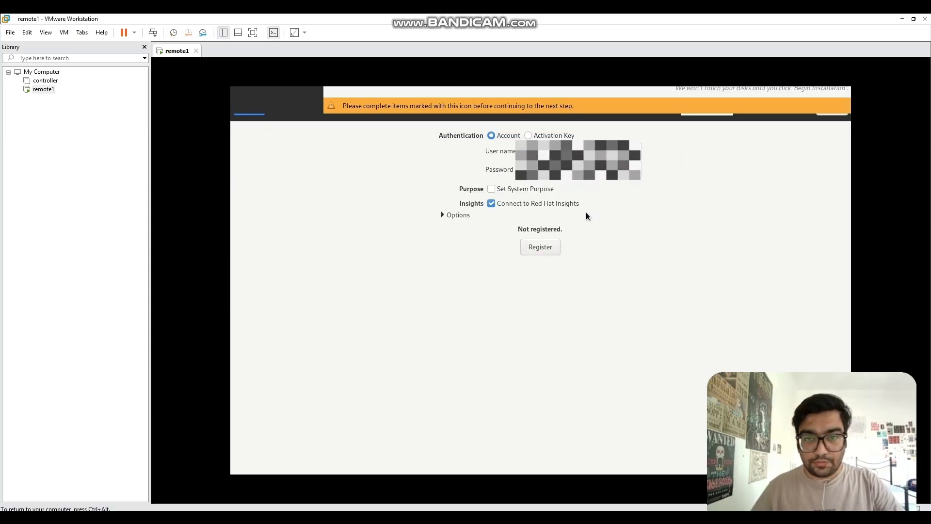
left_click(548, 246)
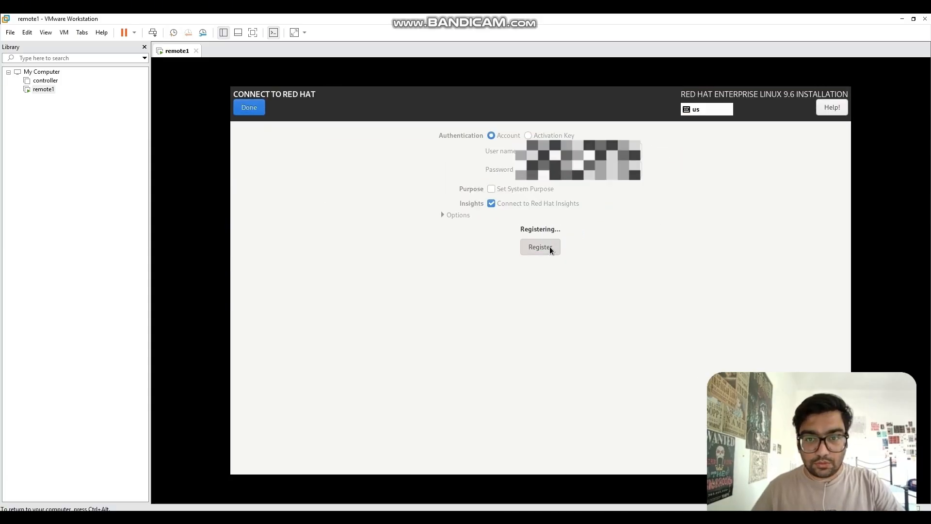
left_click(258, 109)
Step: Switch Installation Destination to custom partitioning using the Standard Partition scheme
left_click(709, 208)
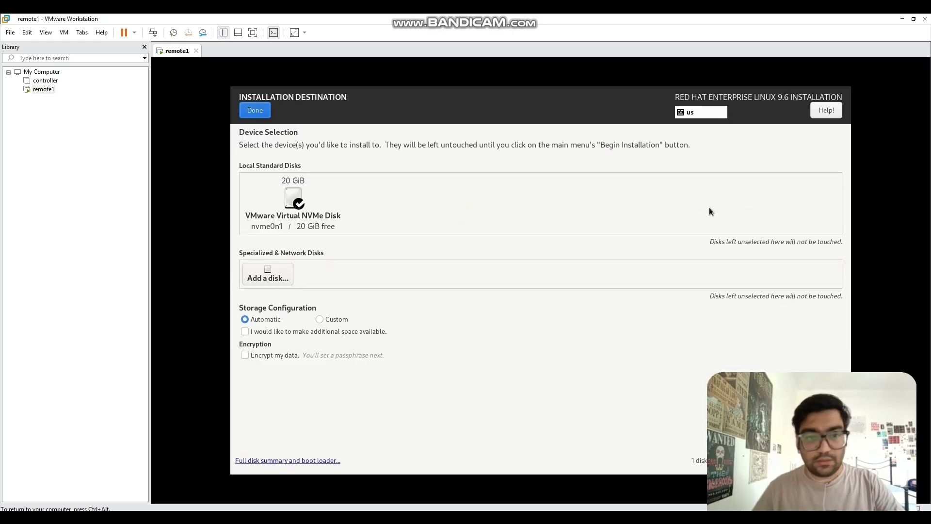
left_click(319, 319)
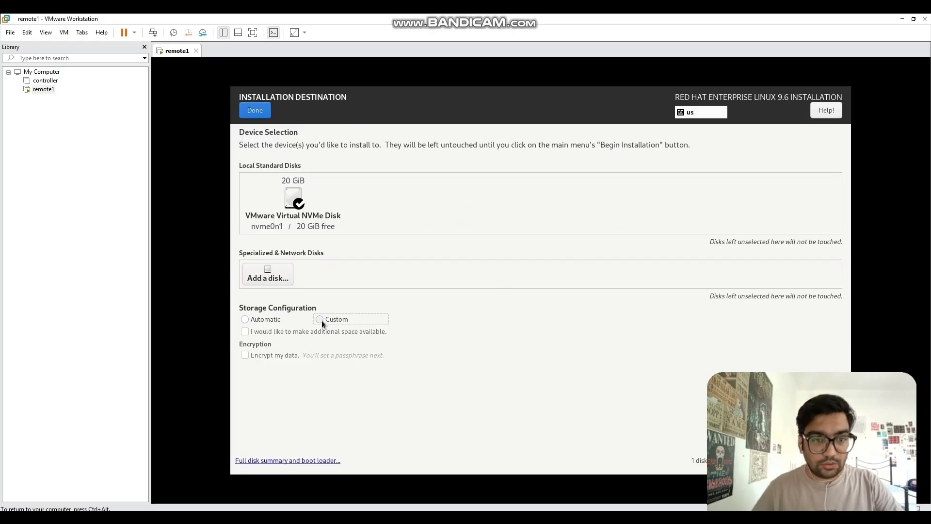
left_click(258, 114)
left_click(316, 208)
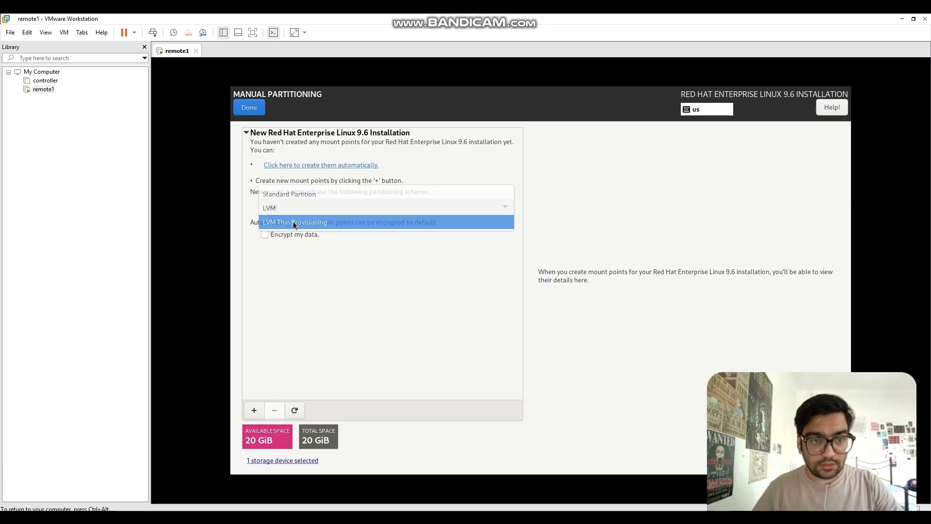
left_click(293, 197)
Step: Add a 10 GiB / root mount point
left_click(254, 411)
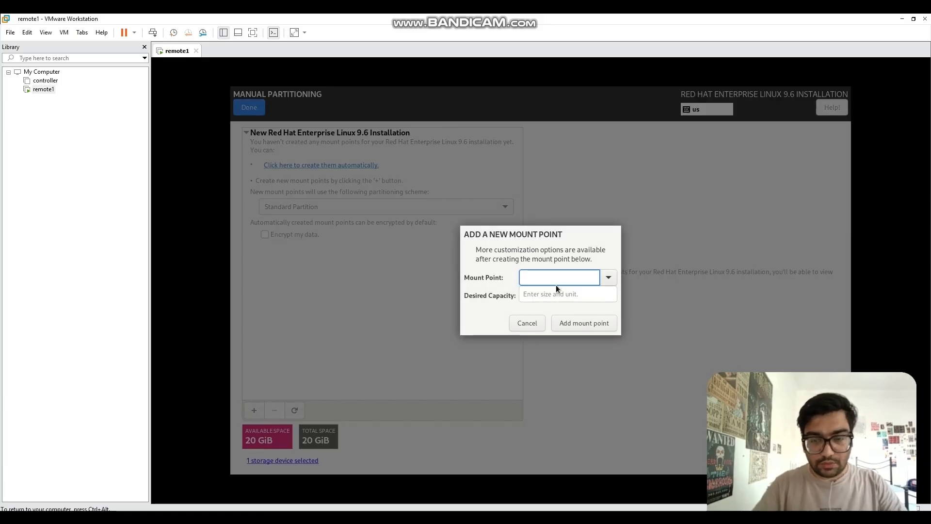
left_click(604, 278)
left_click(554, 300)
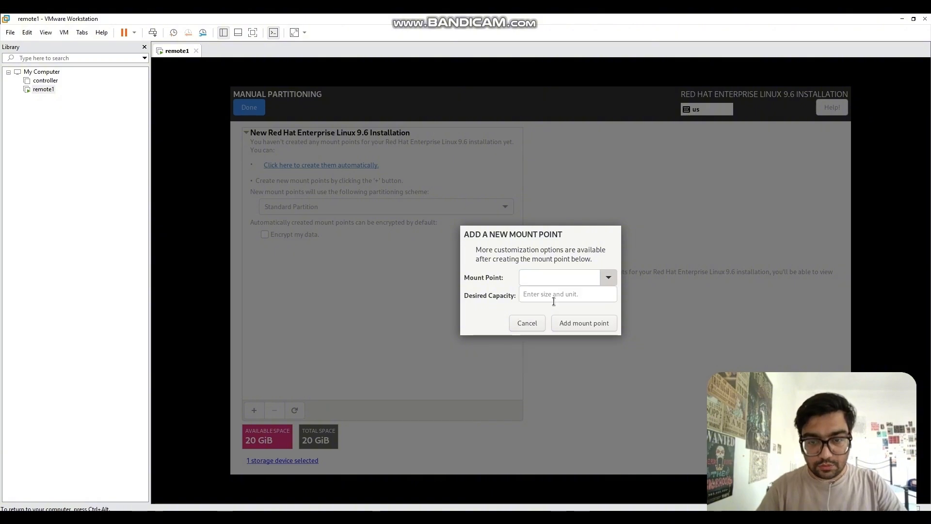
left_click(544, 300)
type("10 G")
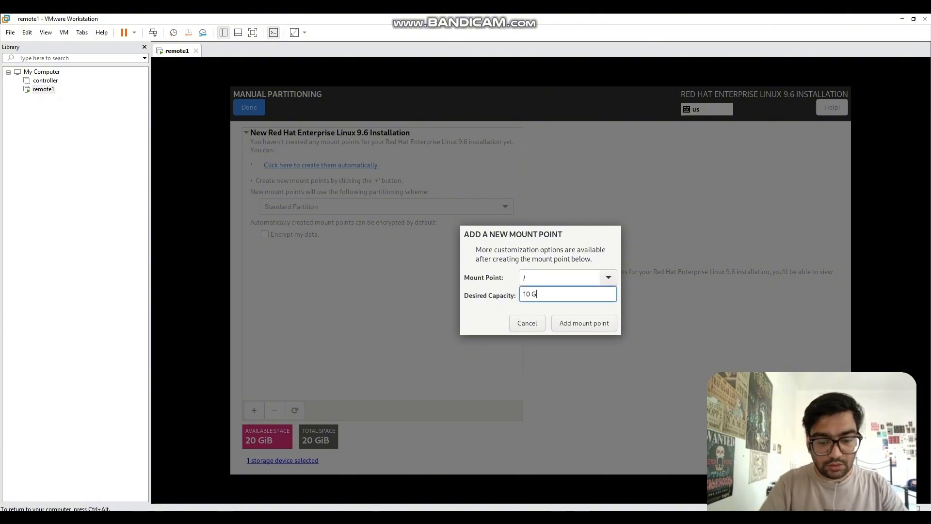
type("iB")
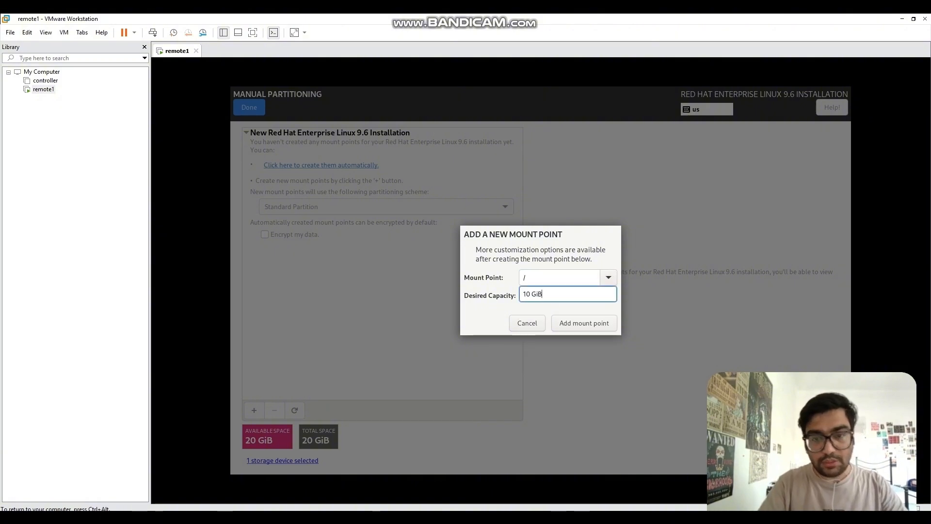
left_click(589, 322)
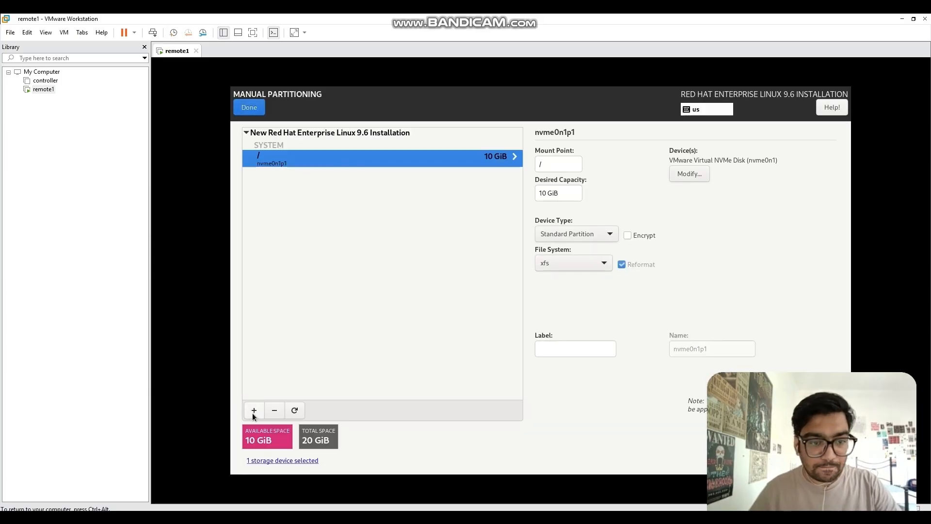
Step: Add a 5 GiB /home mount point
left_click(254, 410)
left_click(607, 278)
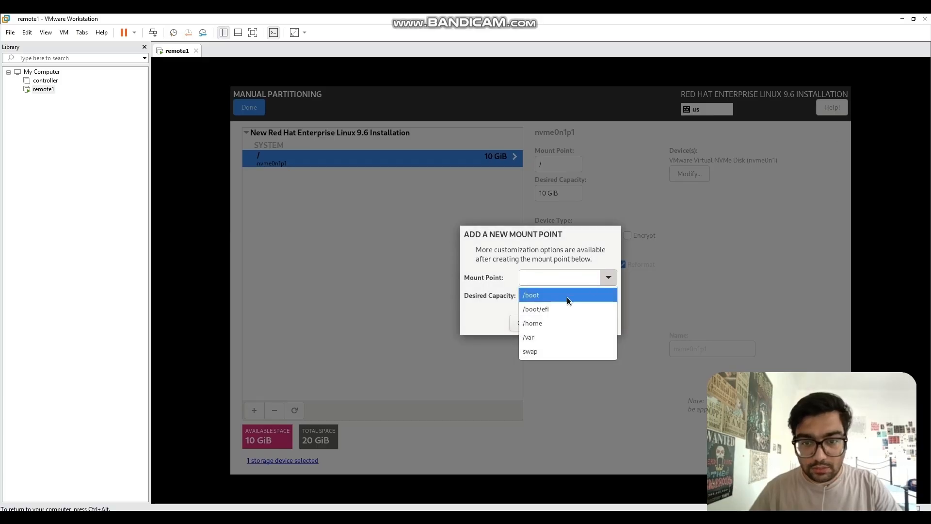
left_click(540, 322)
left_click(545, 299)
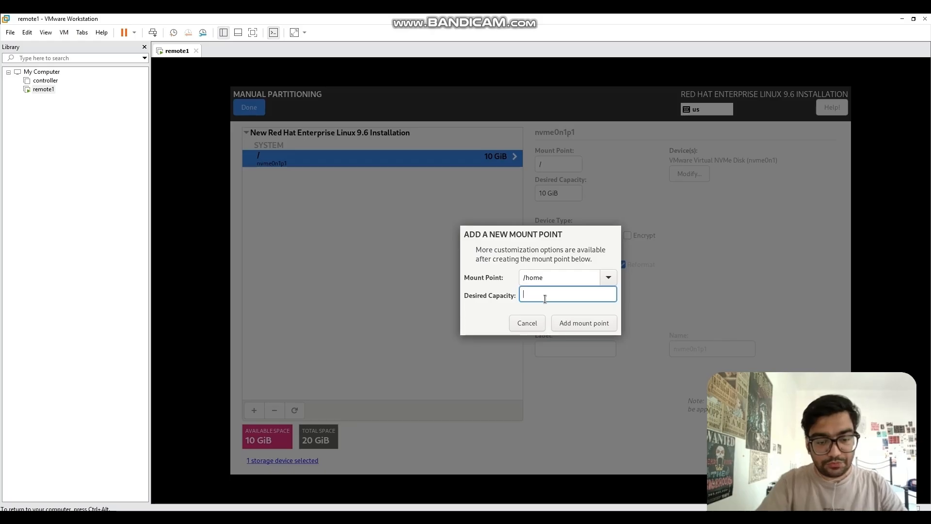
type("5 GiB")
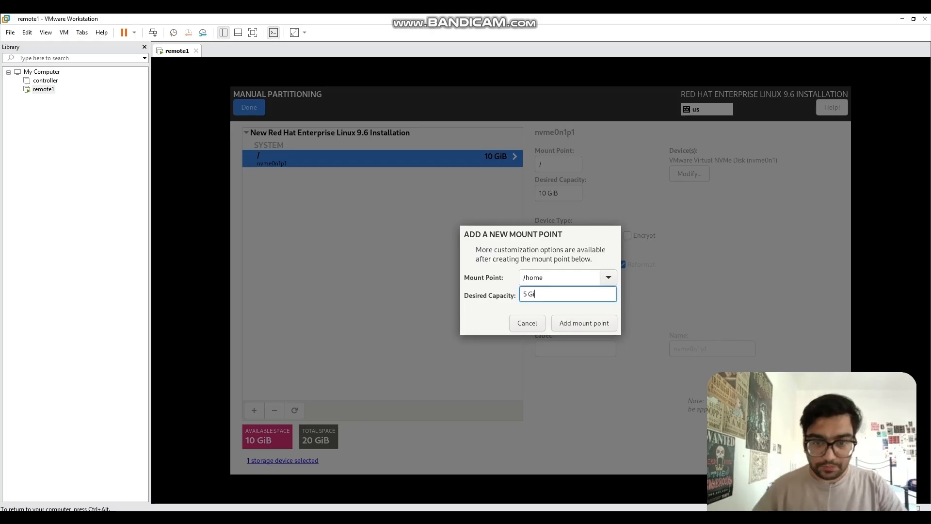
left_click(580, 322)
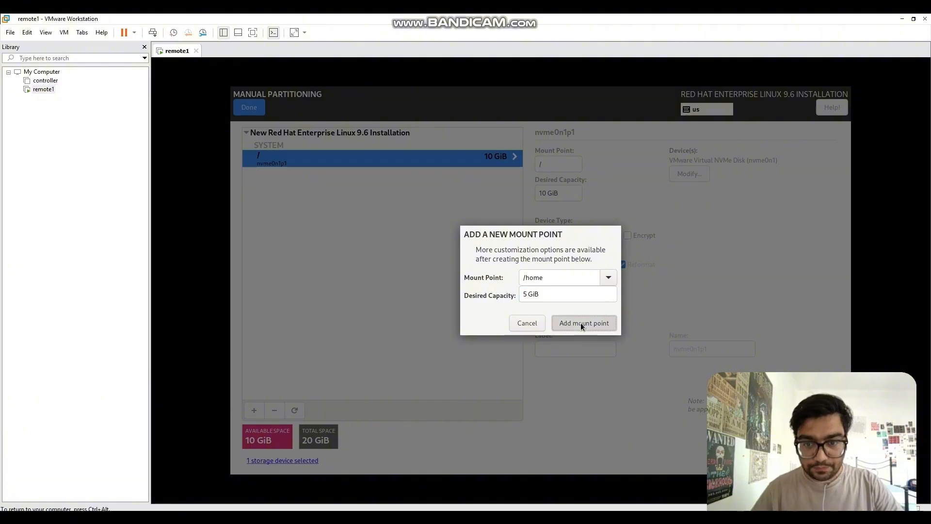
Step: Add a 512 MiB /boot/efi mount point, then review the root partition
left_click(254, 410)
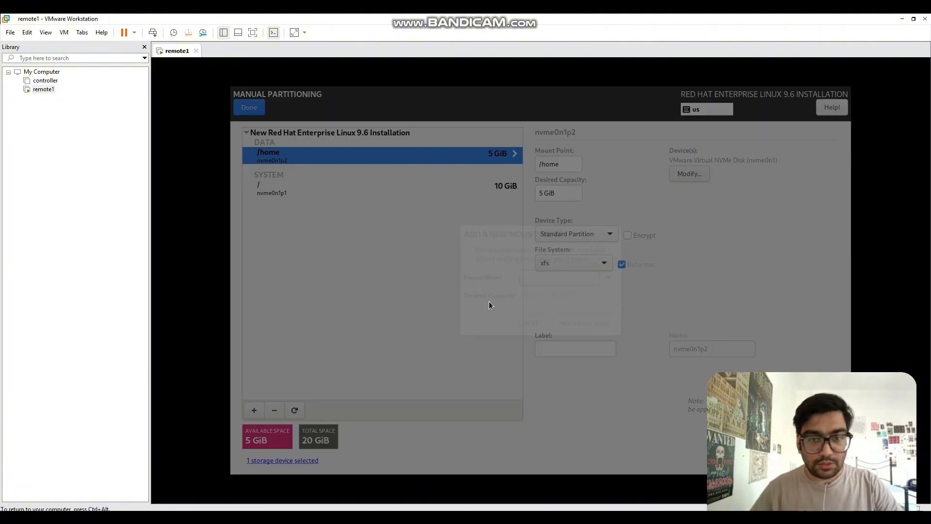
left_click(606, 277)
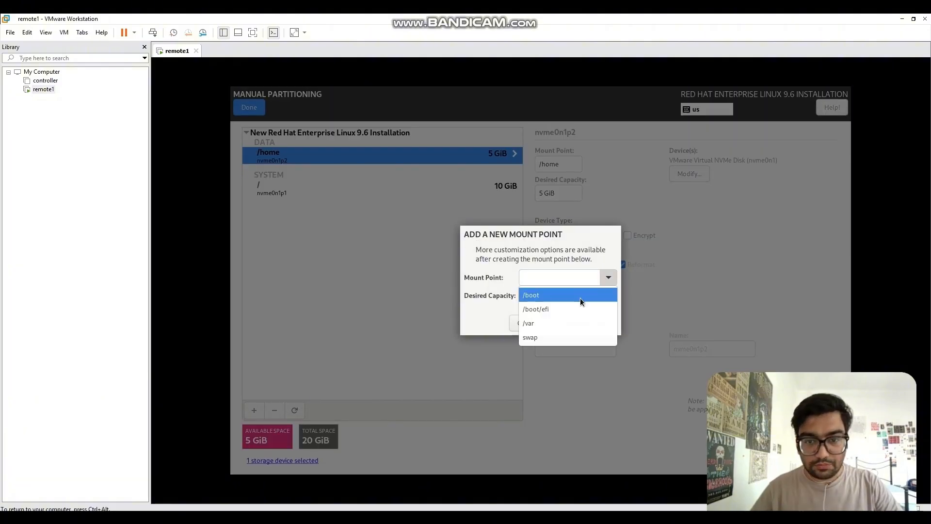
left_click(554, 311)
left_click(552, 294)
type("512")
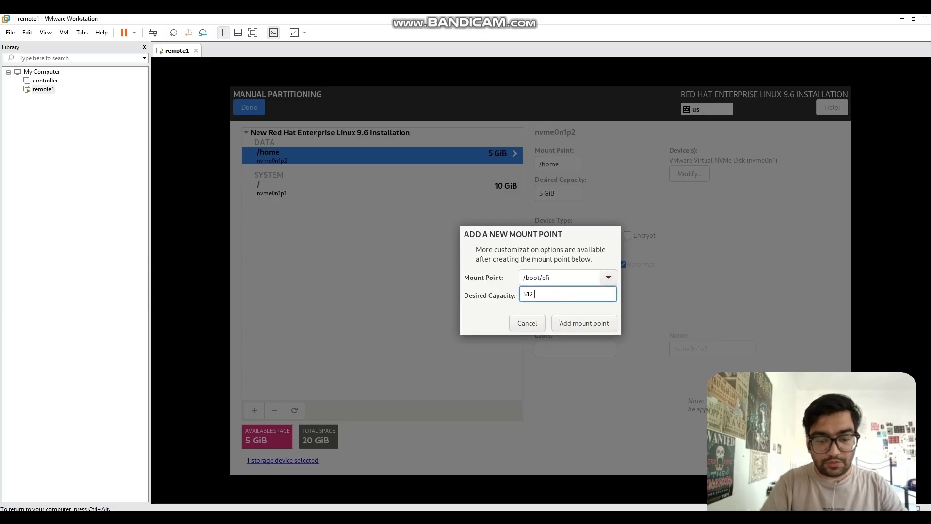
type(" MiB")
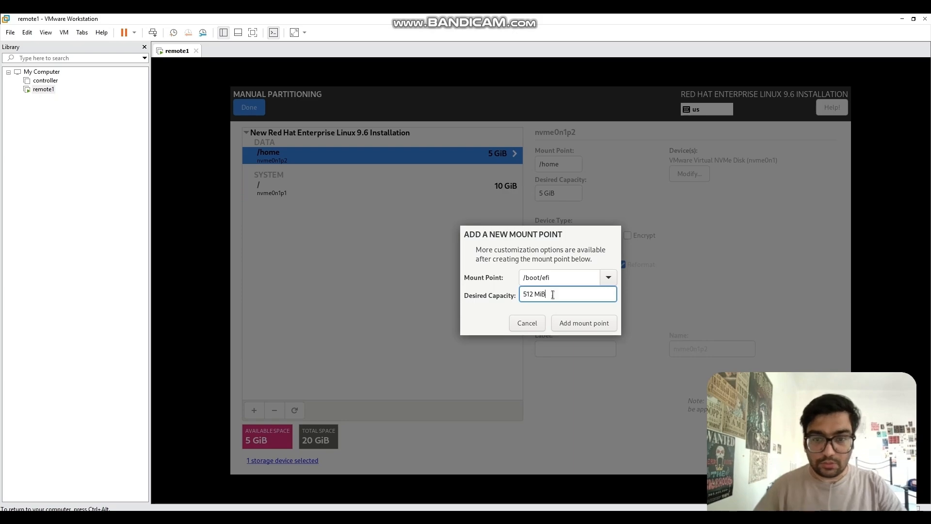
left_click(569, 318)
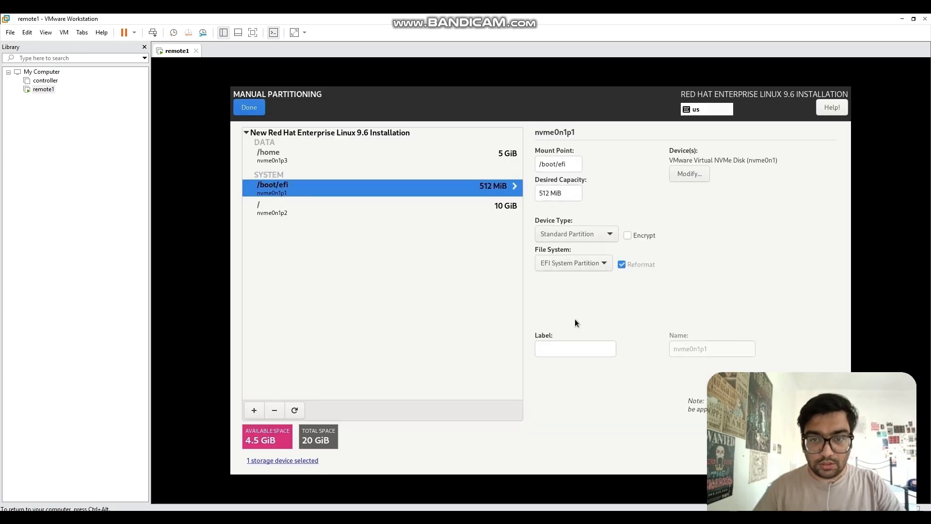
left_click(270, 208)
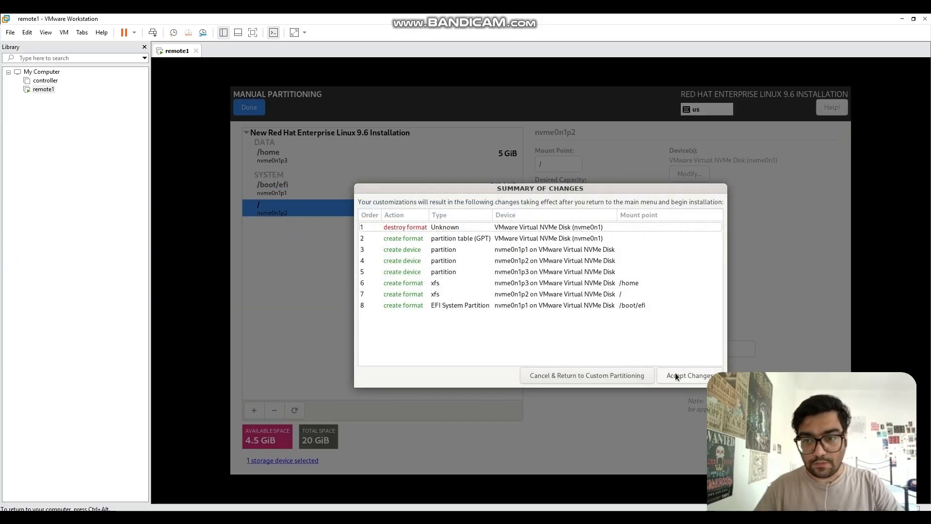
Step: Accept the partition changes and add the Standard group to the Minimal Install software
left_click(675, 373)
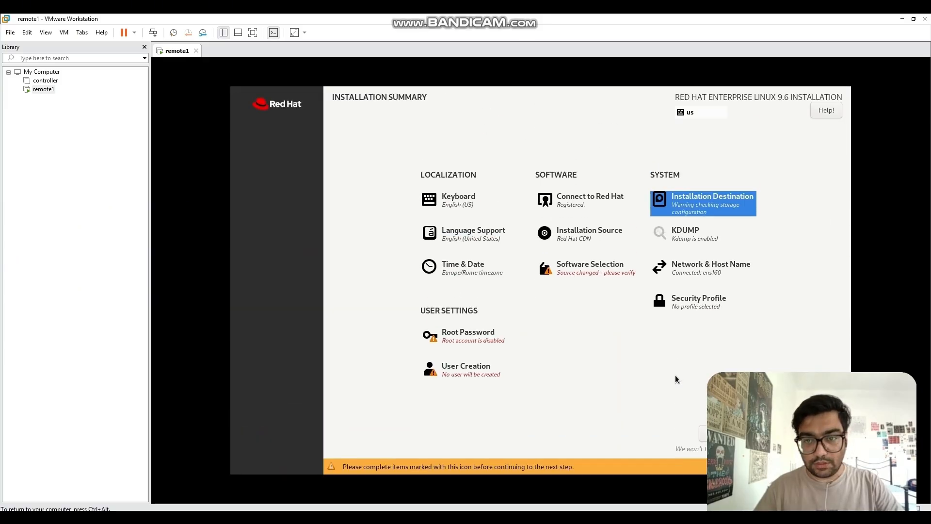
left_click(598, 271)
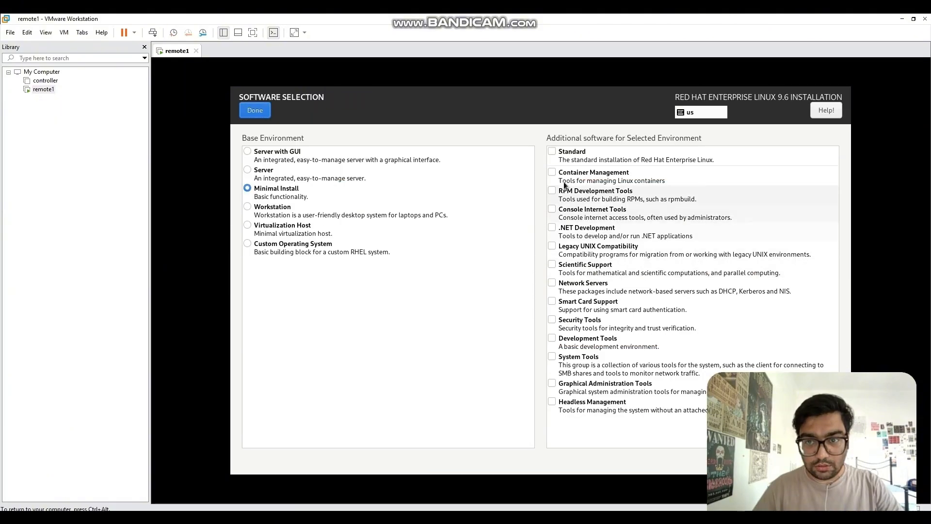
left_click(552, 151)
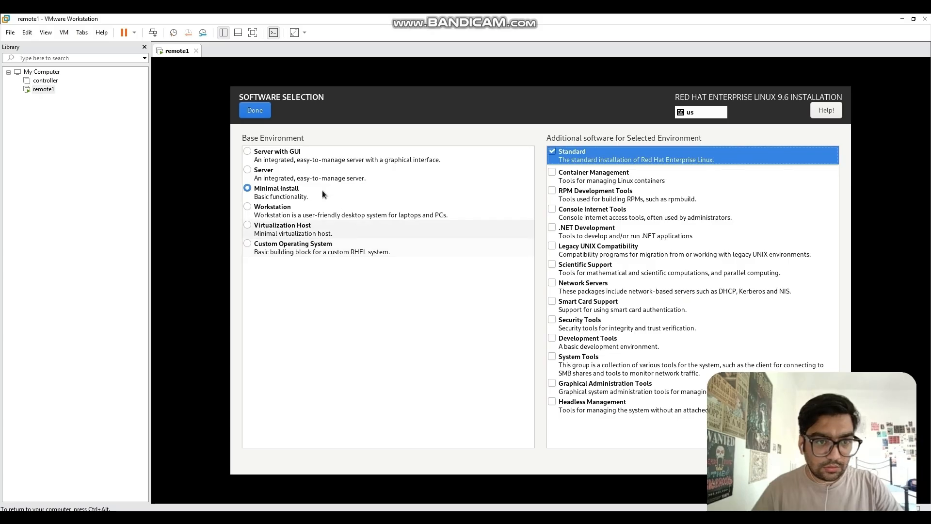
left_click(263, 112)
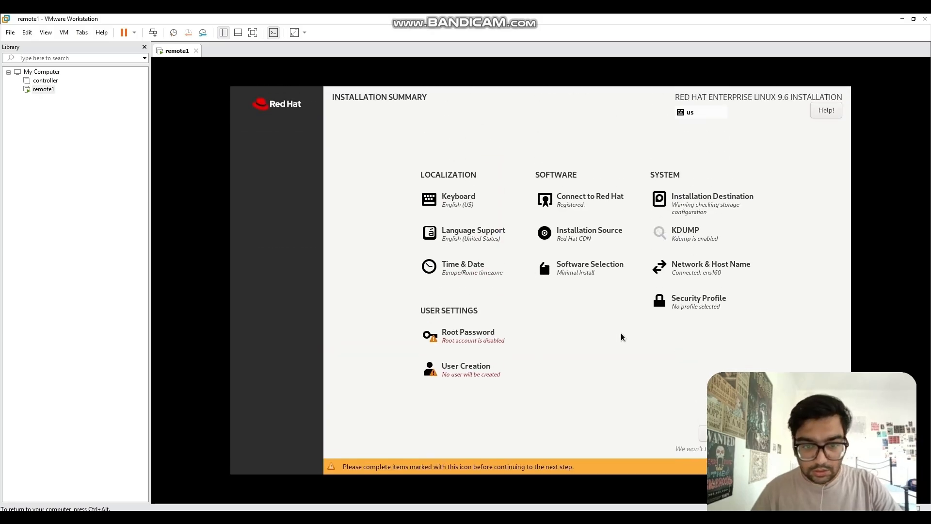
left_click(469, 335)
Step: Set and confirm the root password, accepting the weak-password warning
type("redha")
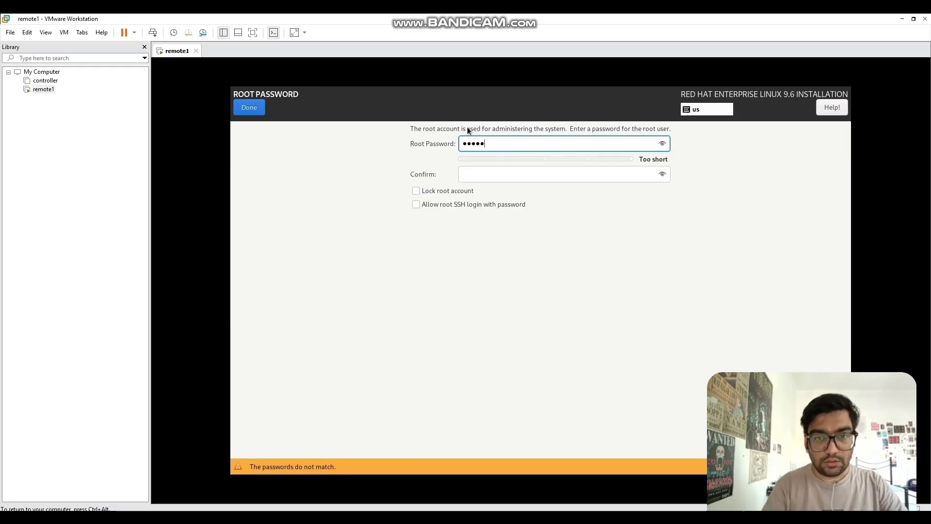
type("t12")
key("Tab")
type("redh")
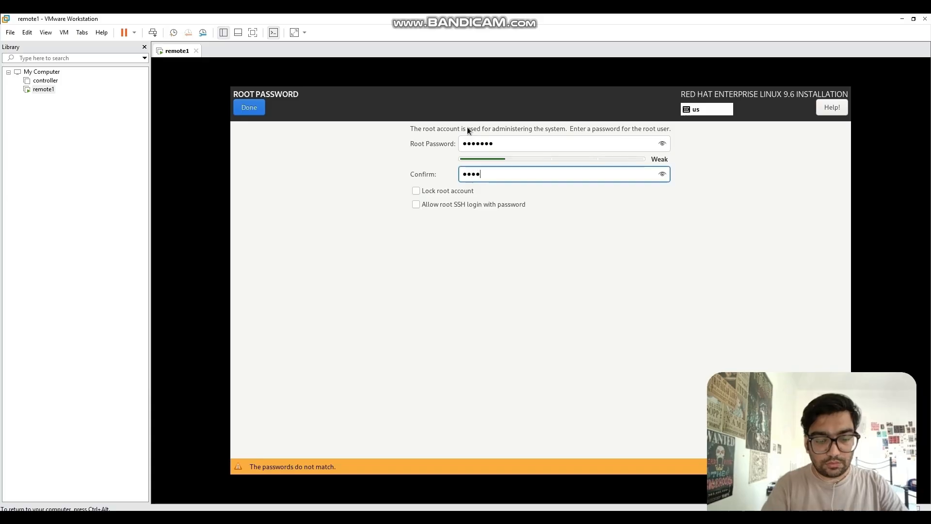
type("at12")
left_click(251, 107)
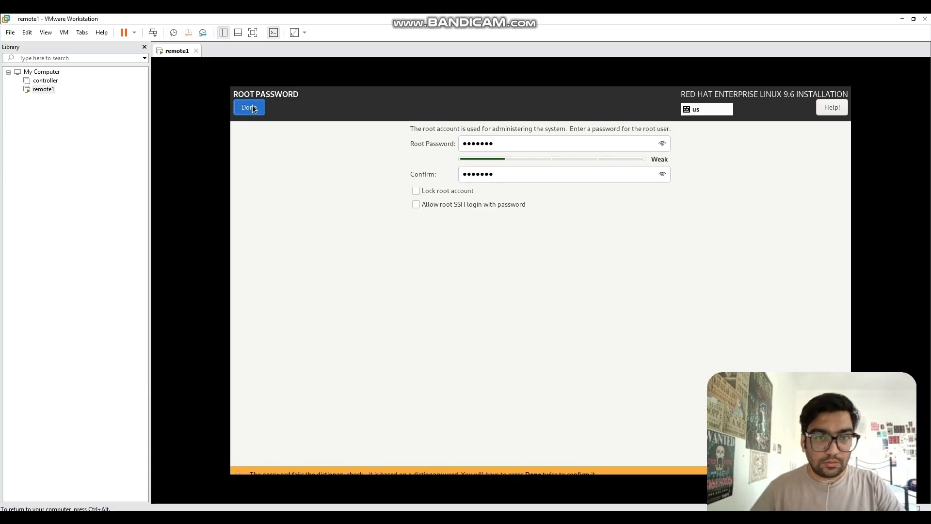
left_click(252, 104)
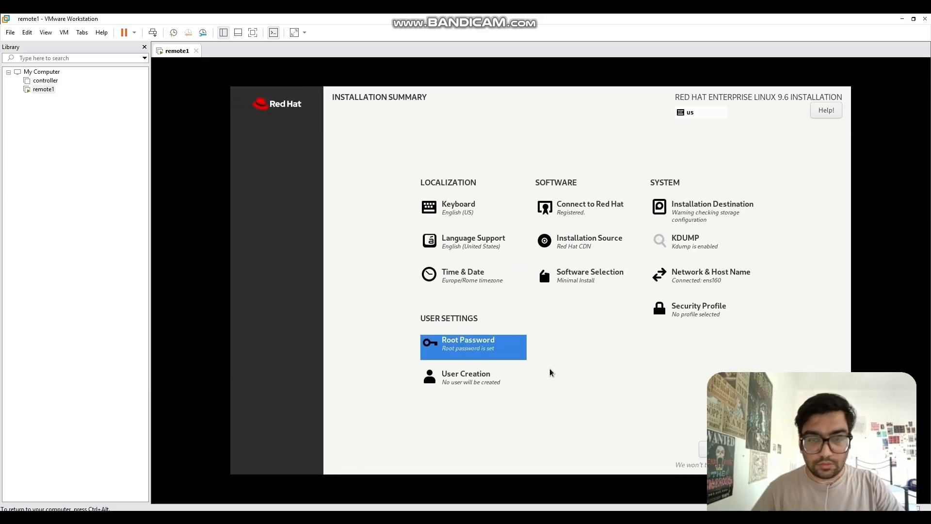
Step: Create user remote1 with a confirmed password, accepting the weak-password warning
left_click(482, 385)
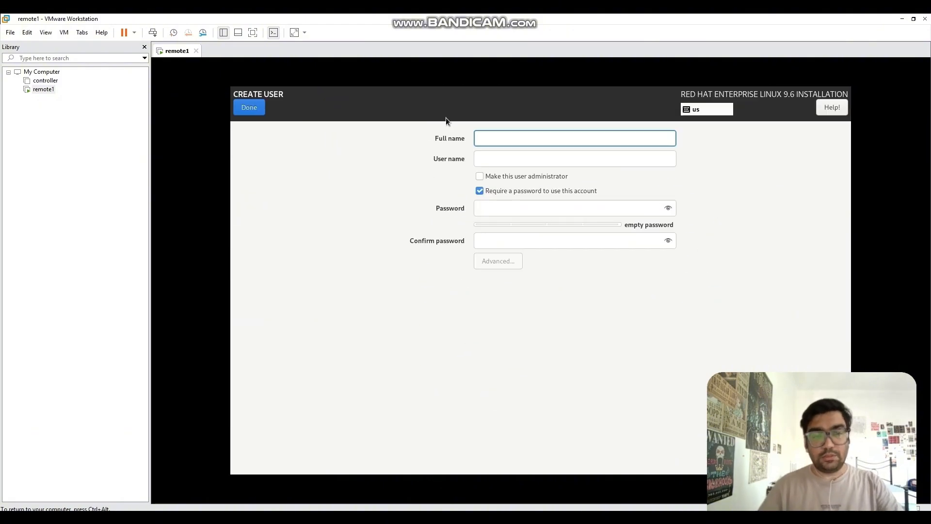
type("remote1")
key("Tab")
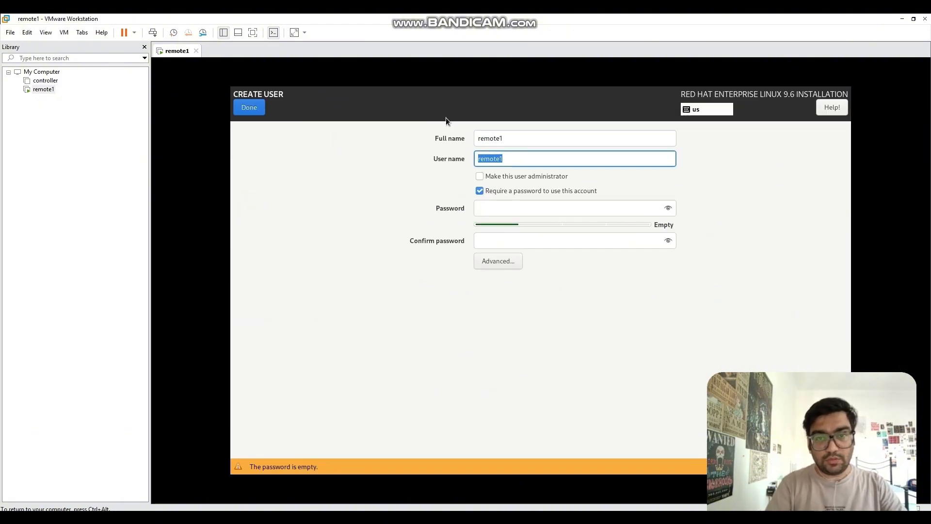
key("Tab")
key("Tab")
key("Tab")
type("red")
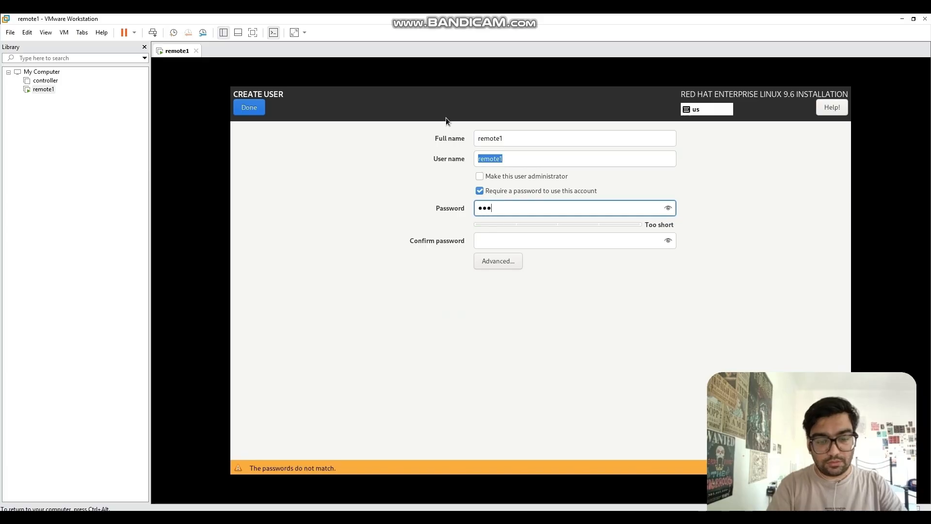
type("hat1")
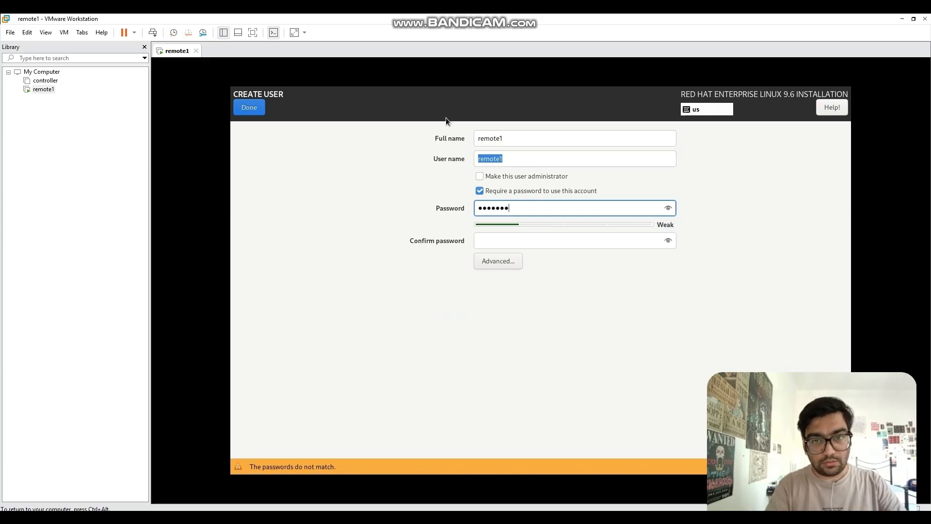
key("Tab")
type("redh")
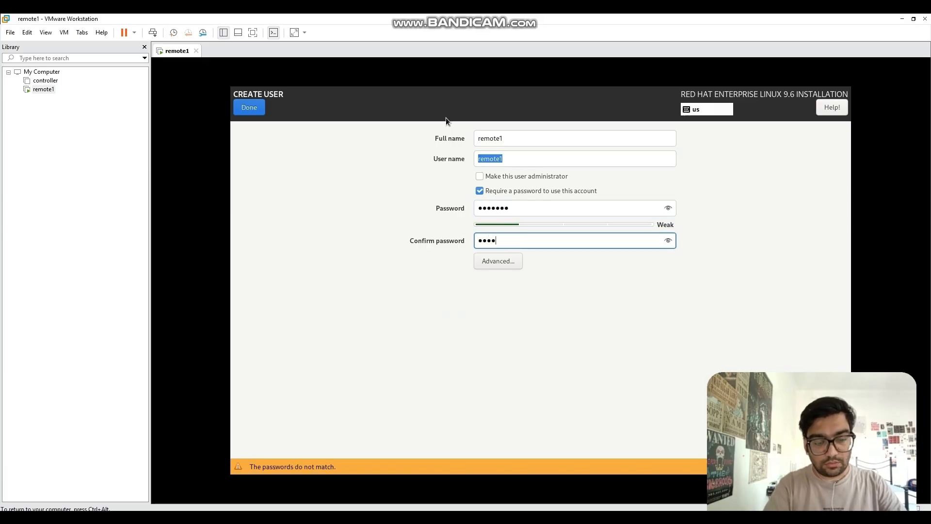
type("at1")
left_click(247, 108)
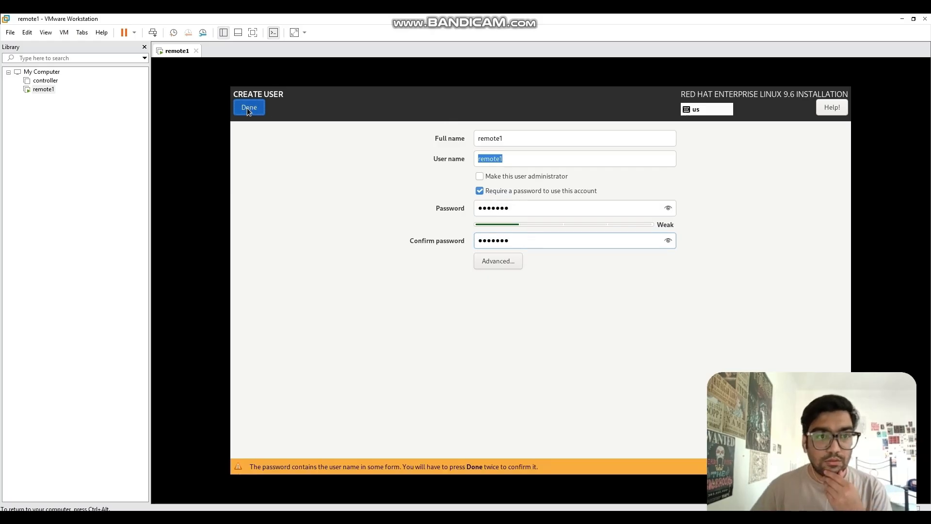
left_click(247, 108)
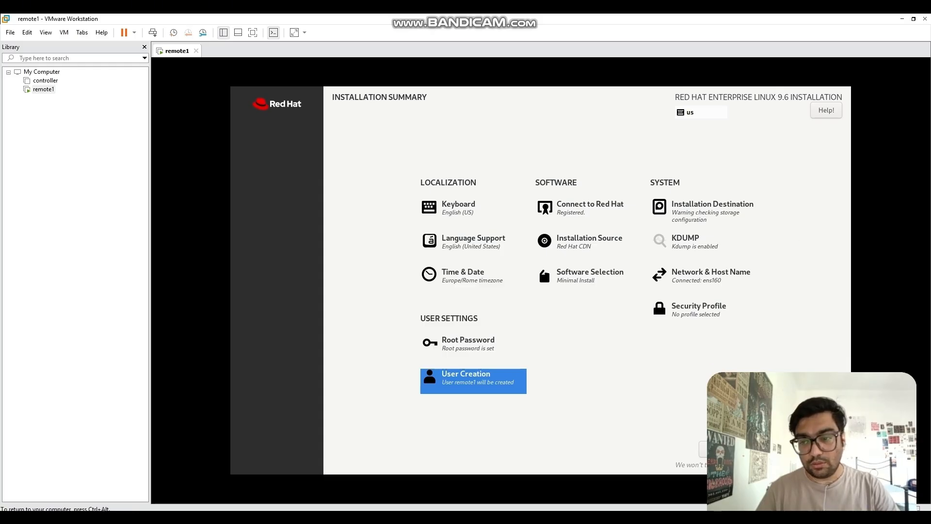
Step: Begin the installation and reboot the system once it completes
left_click(807, 449)
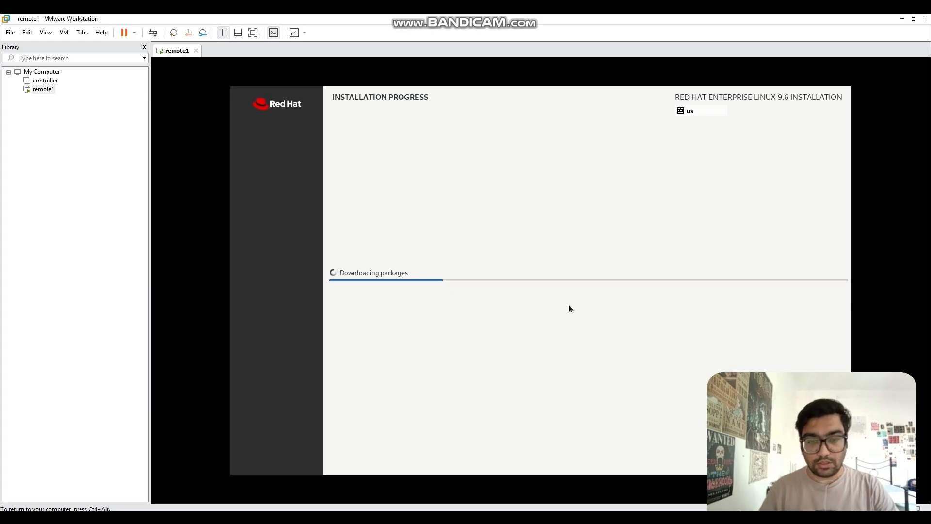
left_click(558, 519)
left_click(793, 111)
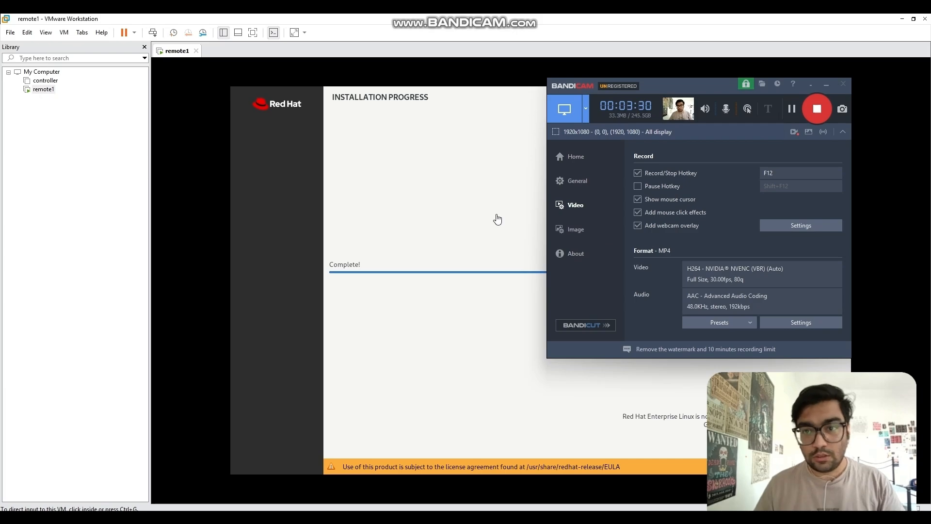
left_click(496, 217)
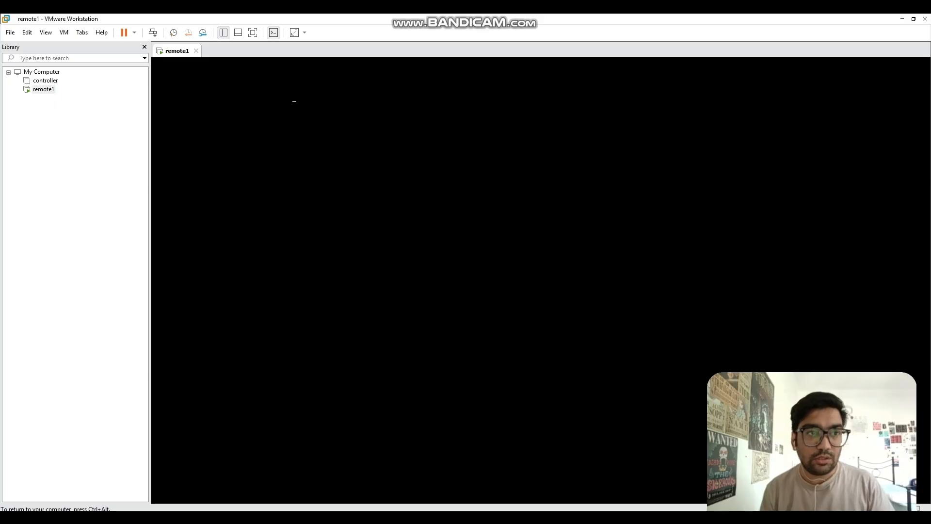
Step: Log in to remote1 as root and run 'shutdown now' to power it off
key("ctrl+alt")
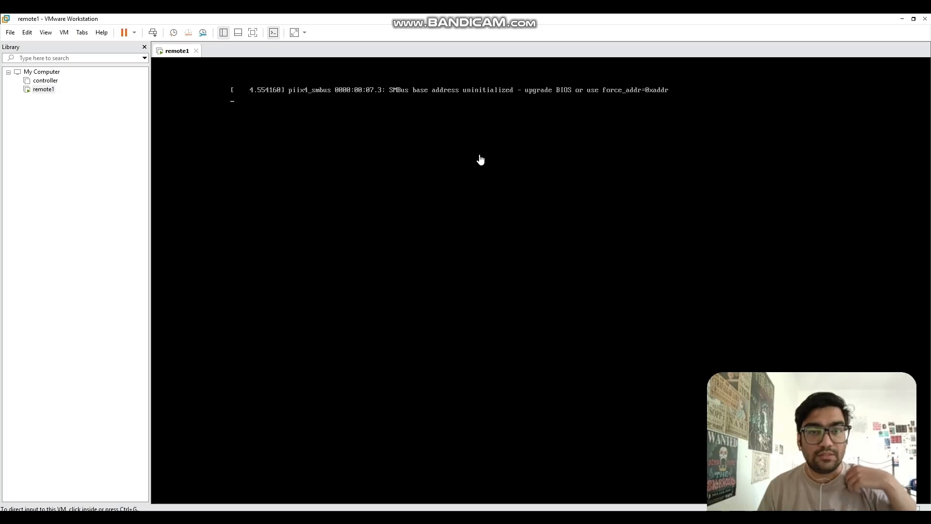
left_click(271, 141)
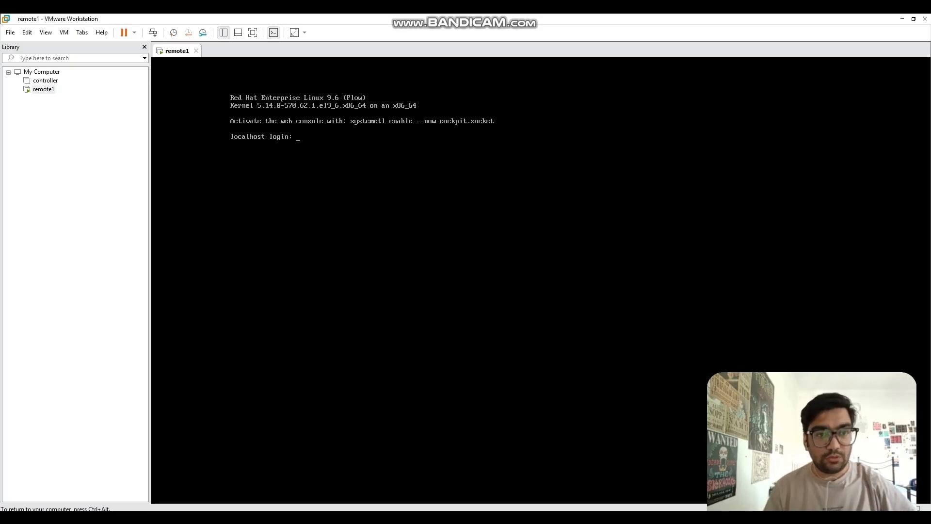
type("ro")
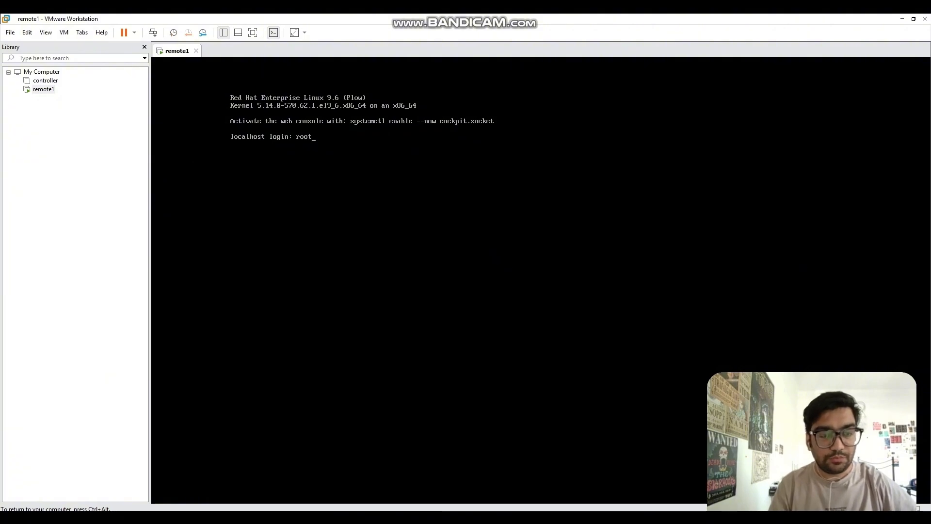
type("ot")
key("Return")
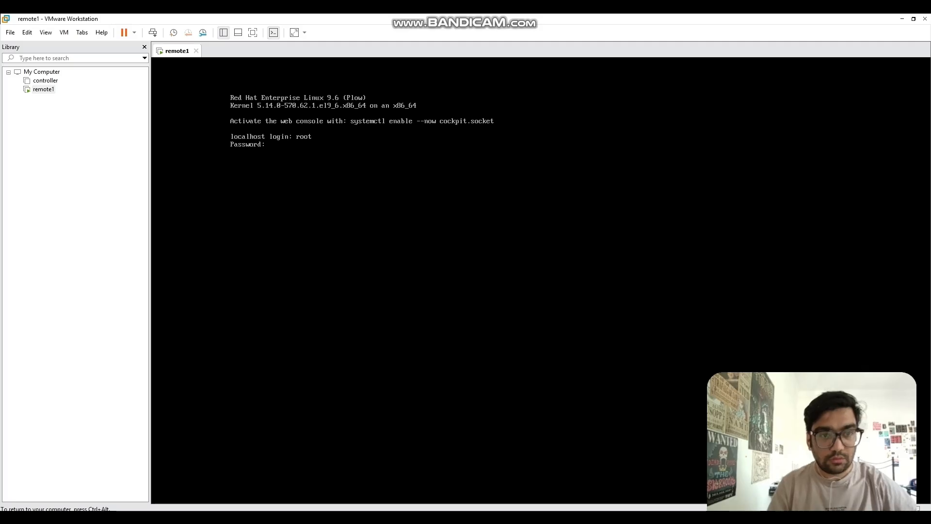
key("Return")
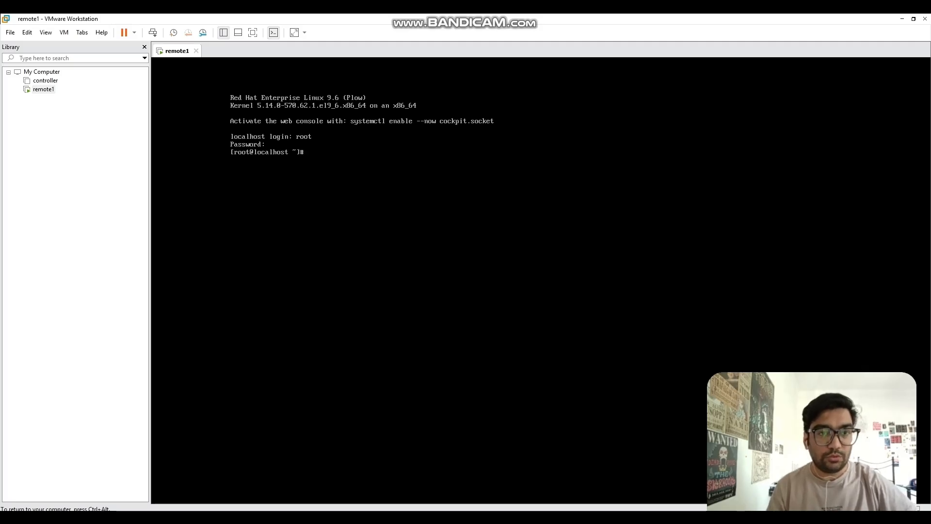
type("shutdown n")
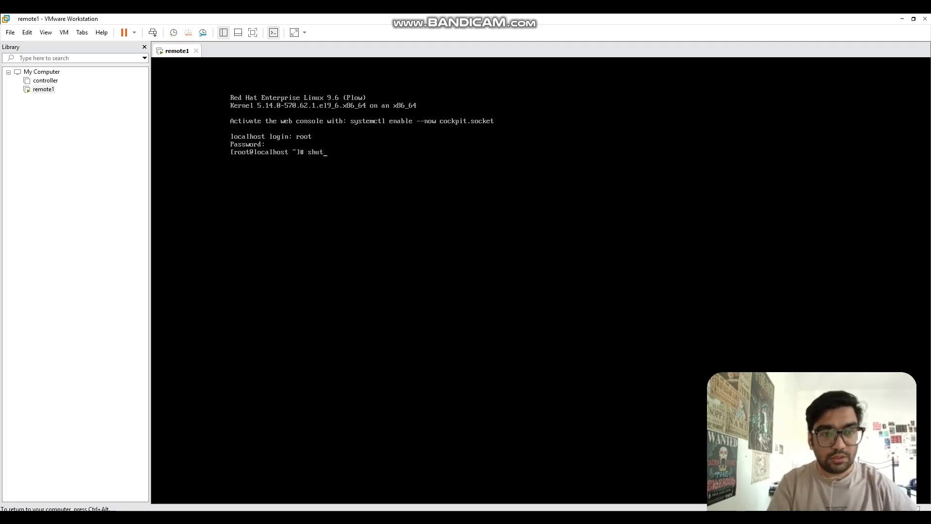
type("ow")
key("Return")
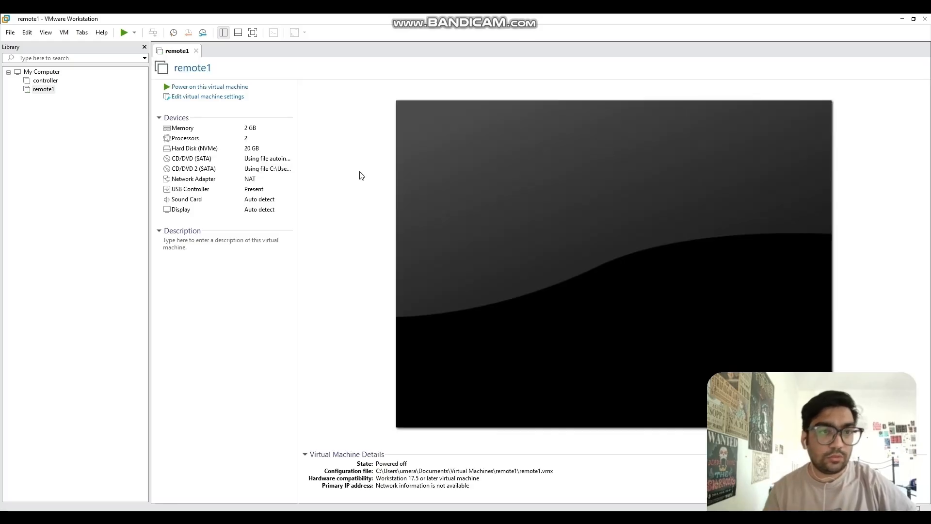
Step: Close the remote1 tab and bring up remote1's Library context menu with its Manage submenu
left_click(196, 51)
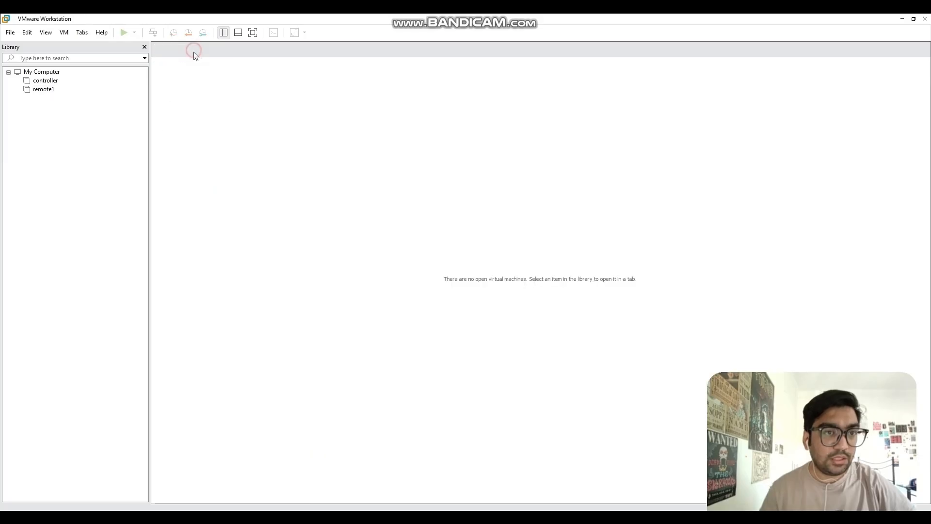
left_click(47, 91)
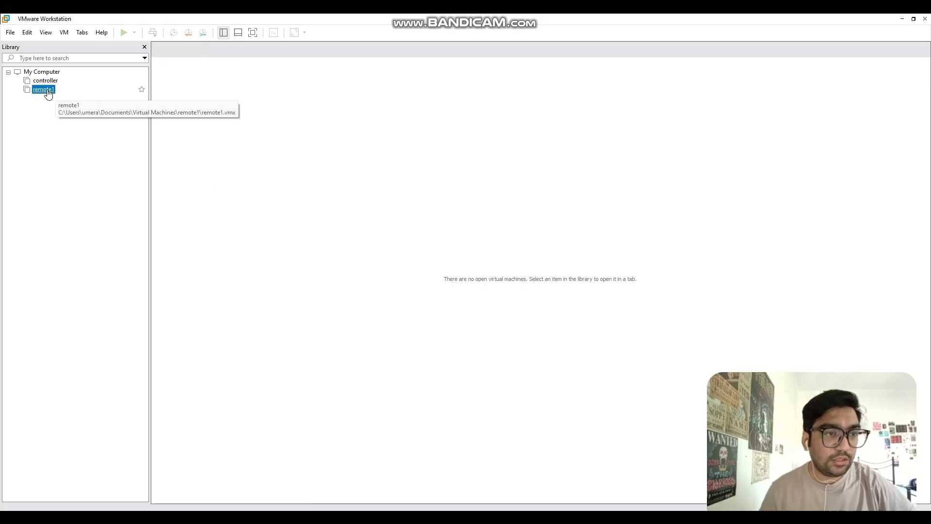
right_click(48, 91)
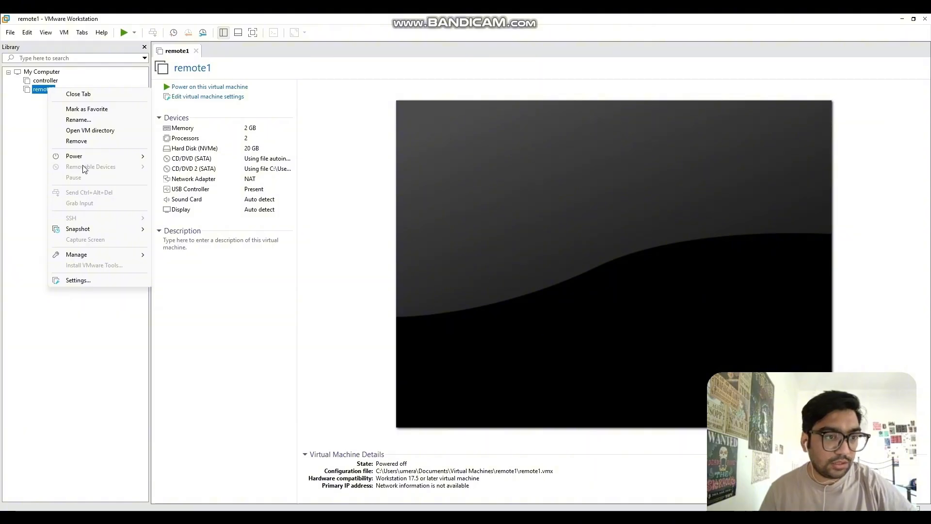
mouse_move(118, 229)
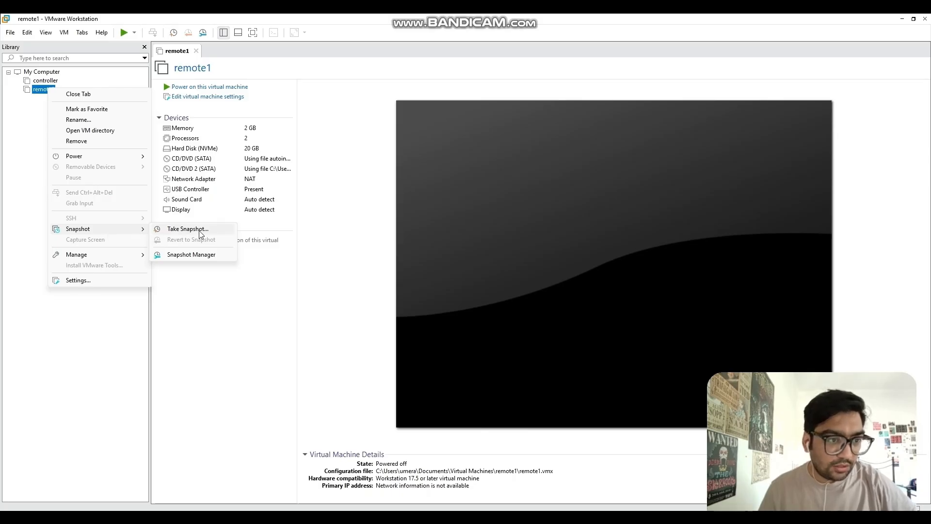
mouse_move(134, 259)
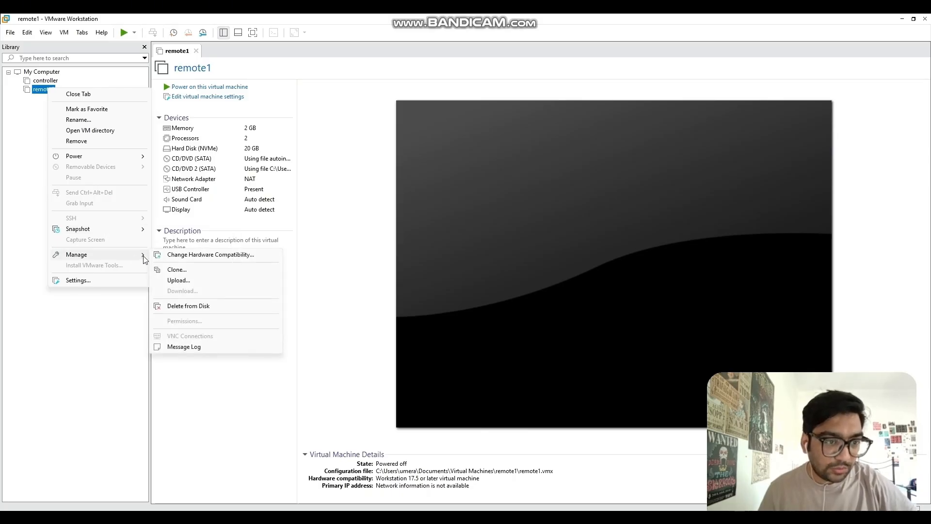
Step: Make a full clone of remote1's current state and name it remote2
left_click(181, 269)
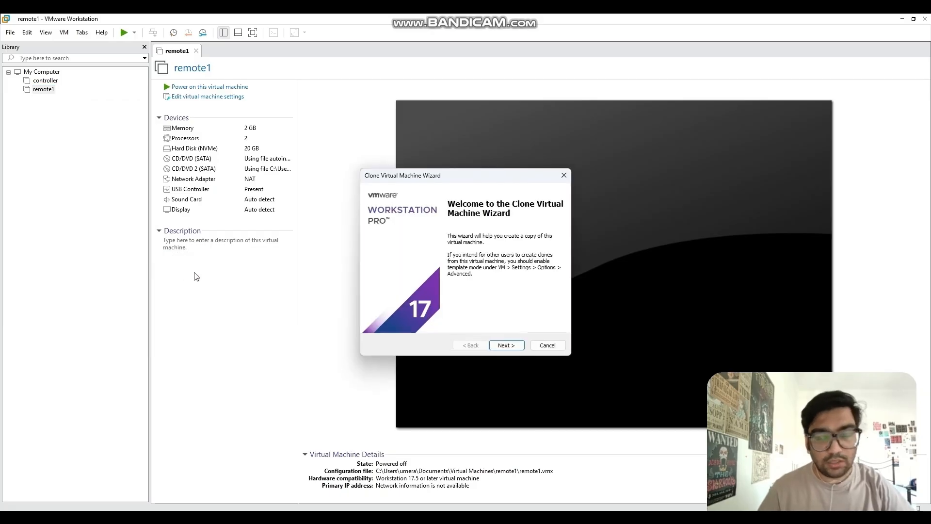
left_click(499, 345)
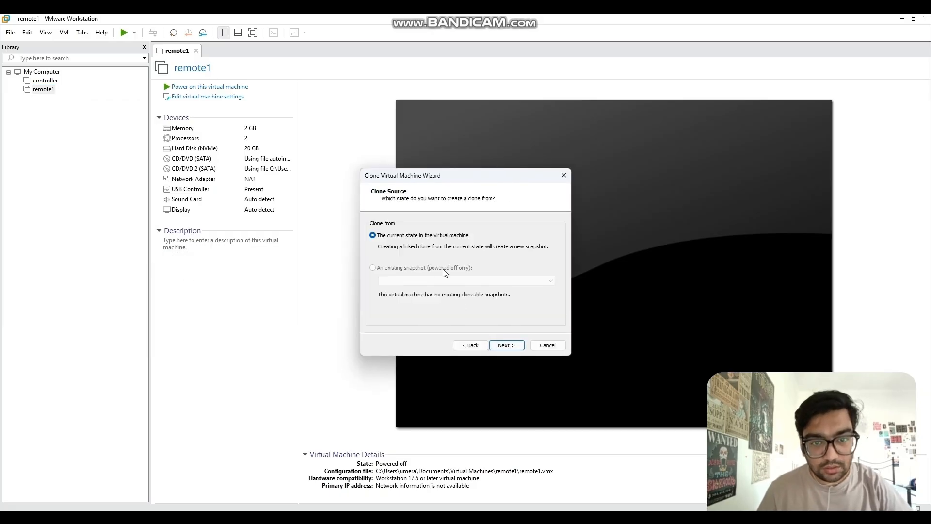
left_click(506, 346)
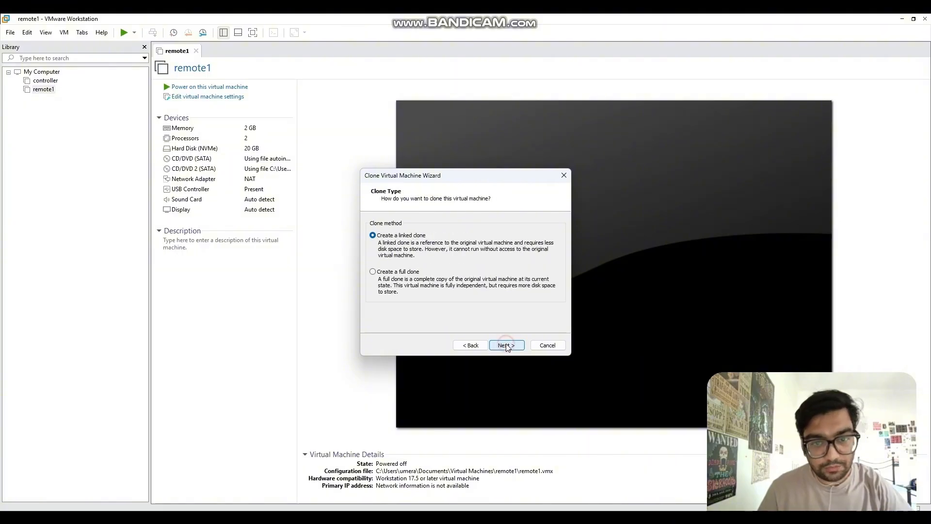
left_click(381, 273)
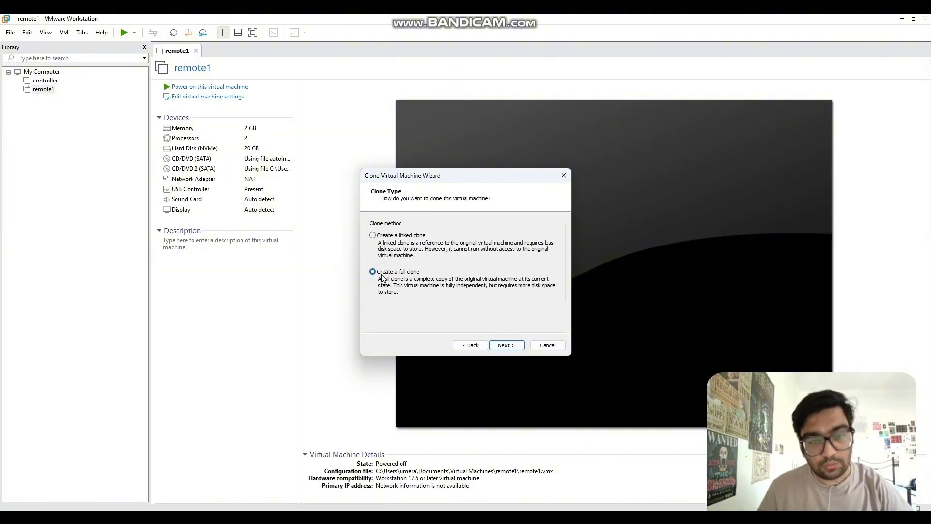
left_click(505, 345)
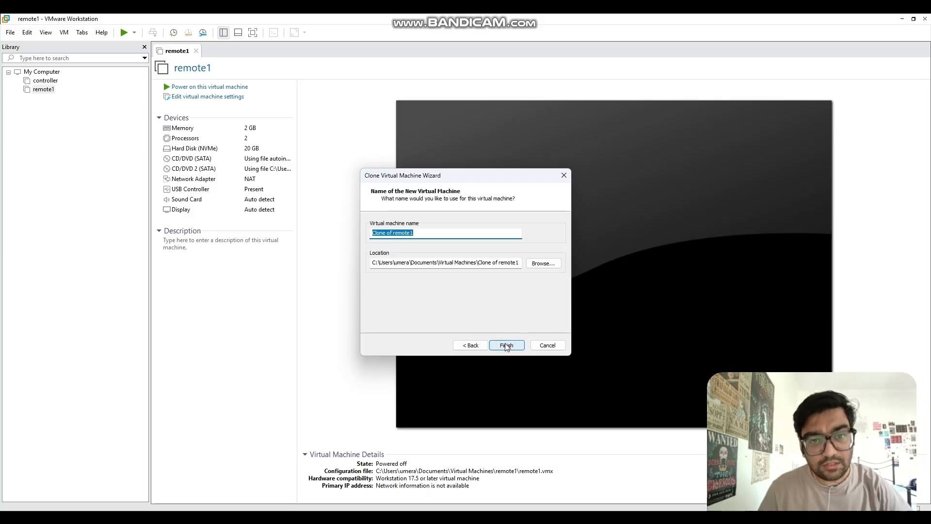
left_click(427, 232)
type("re")
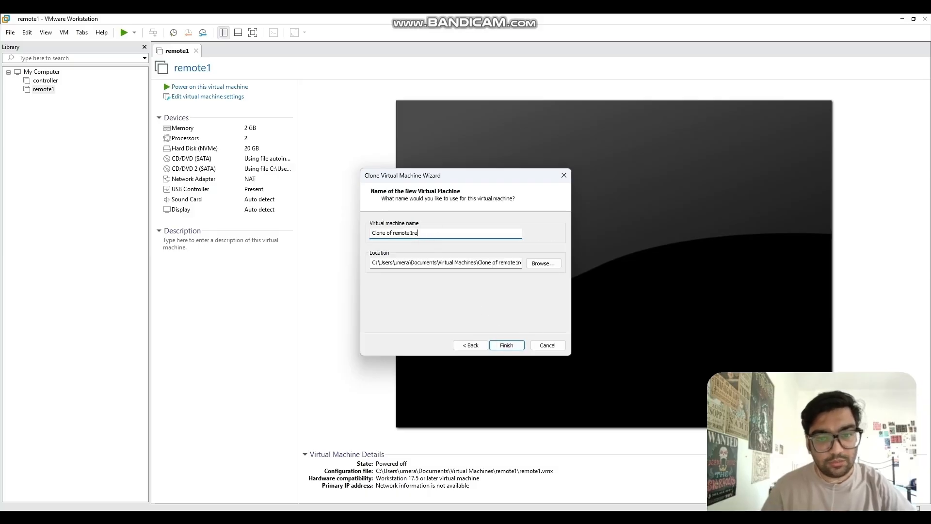
key("ctrl+a")
type("remote2")
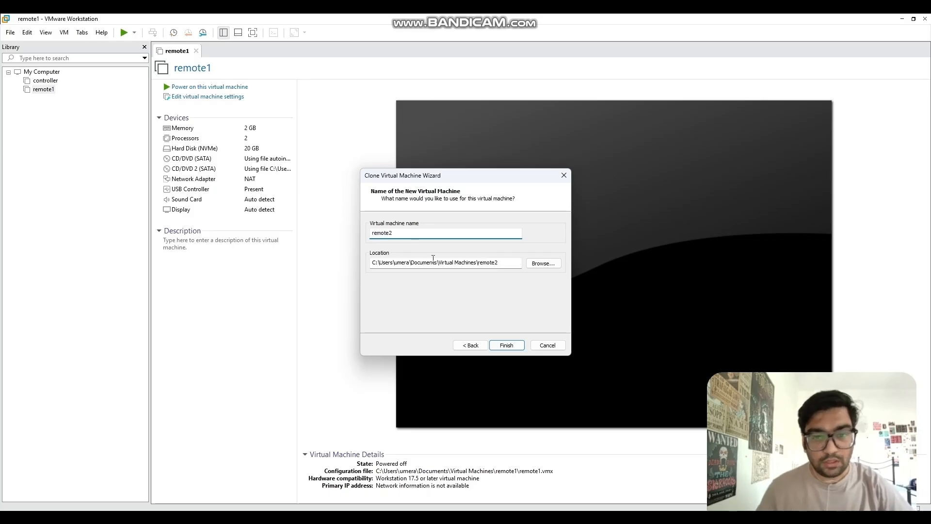
left_click(507, 345)
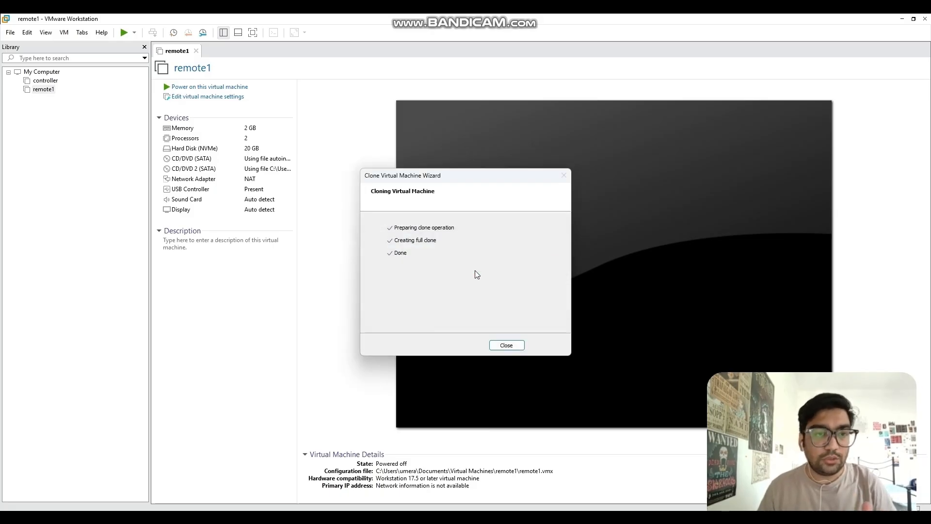
left_click(504, 345)
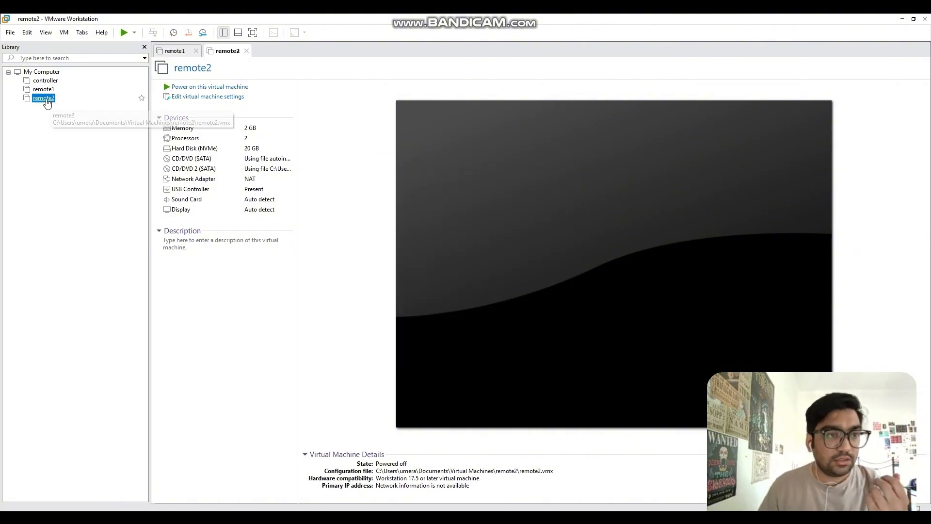
Step: Make a full clone of remote2's current state named remote3, then view remote3's summary
right_click(49, 99)
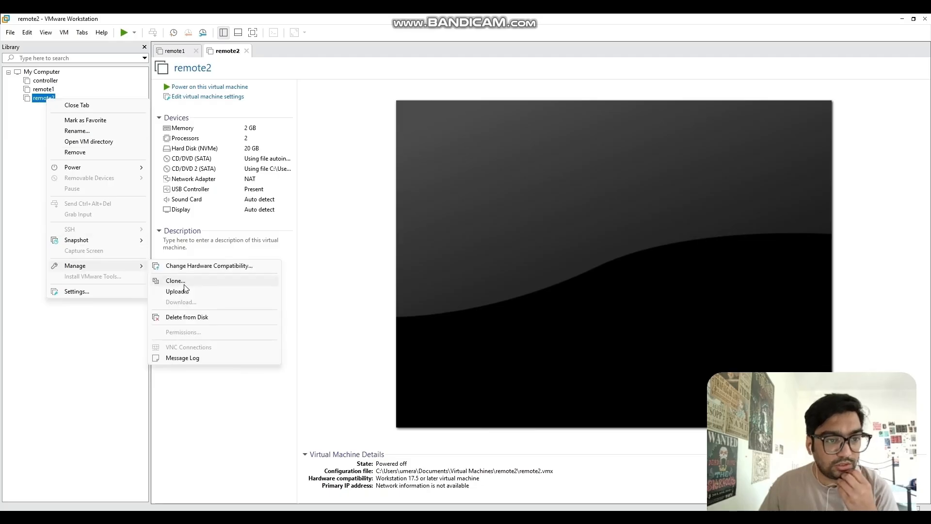
left_click(184, 281)
left_click(504, 345)
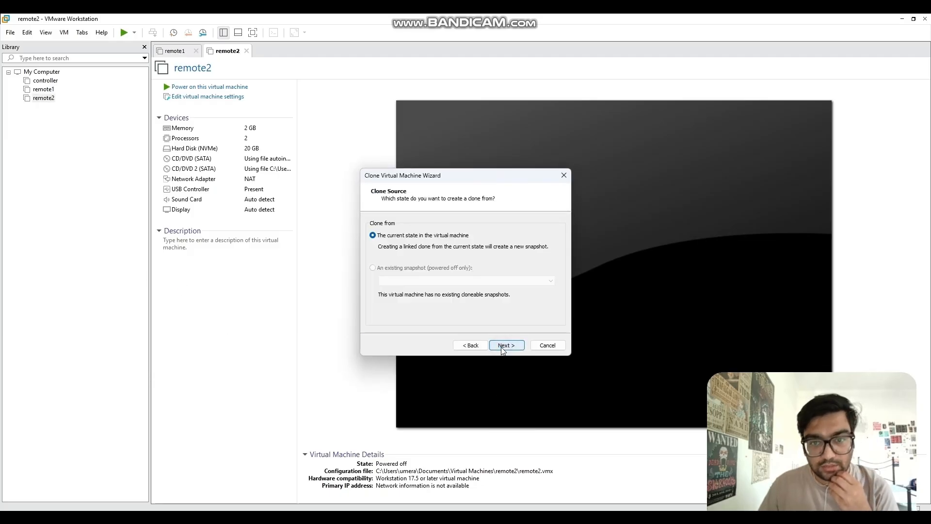
left_click(507, 345)
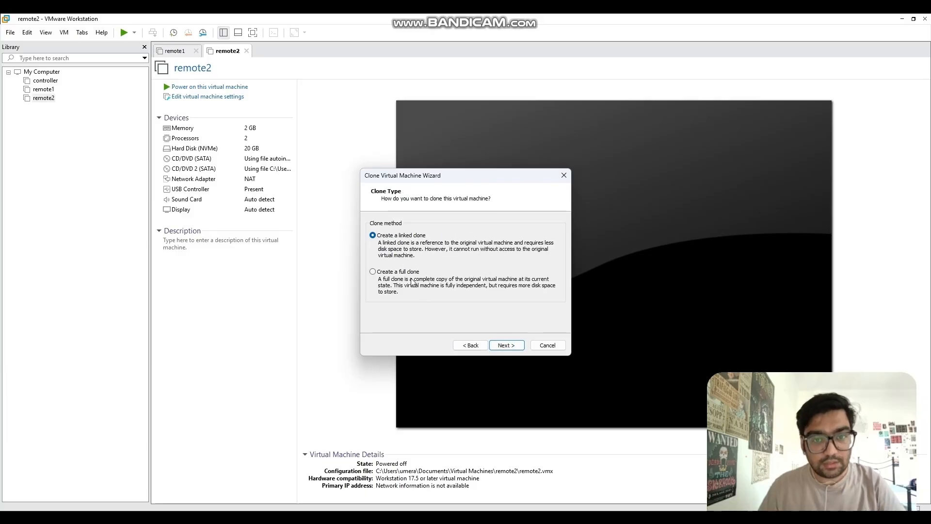
left_click(410, 272)
left_click(506, 346)
left_click(441, 231)
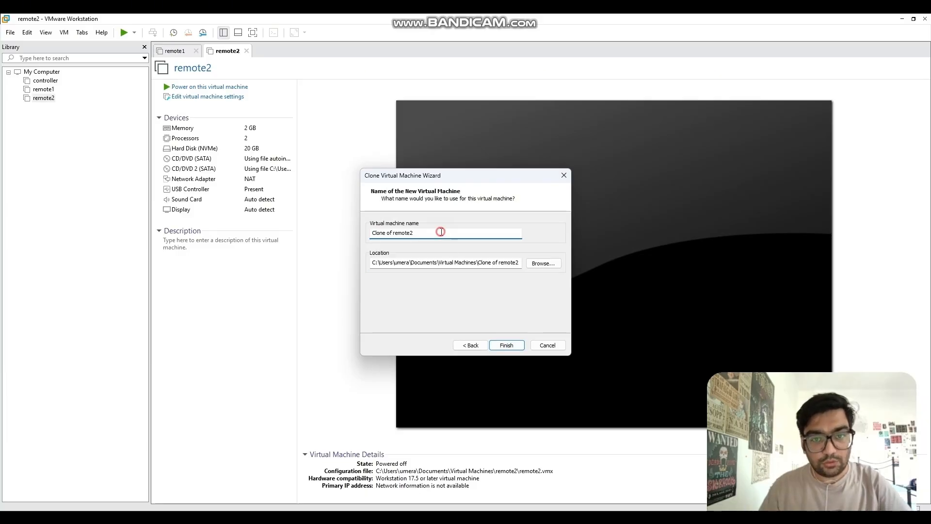
key("ctrl+a")
type("rem")
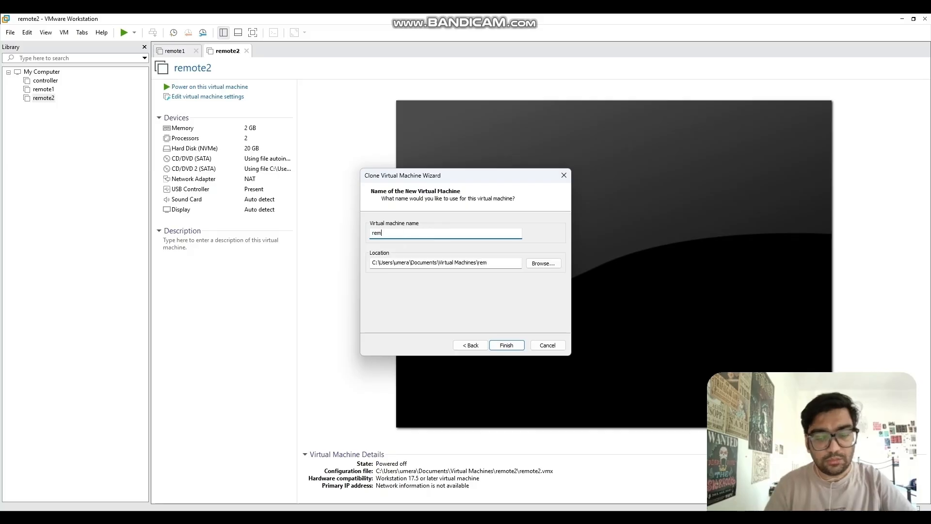
type("ote3")
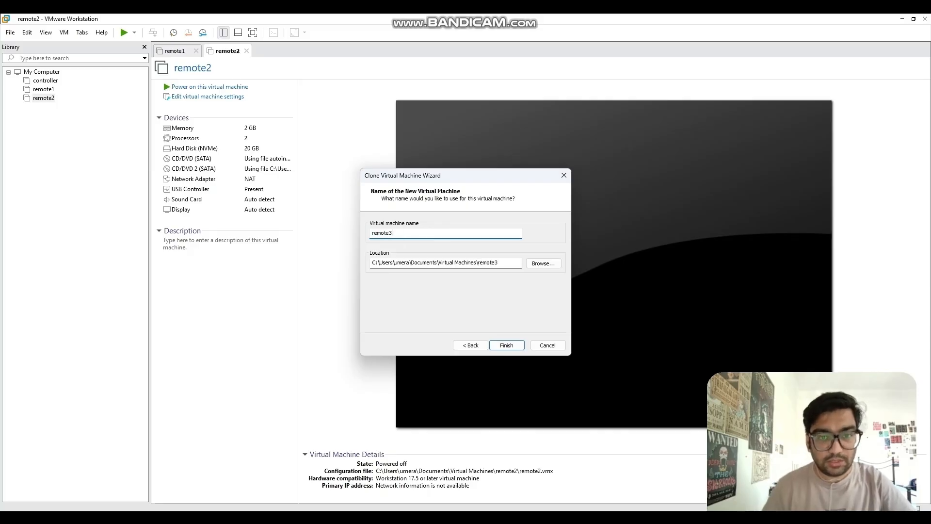
left_click(518, 346)
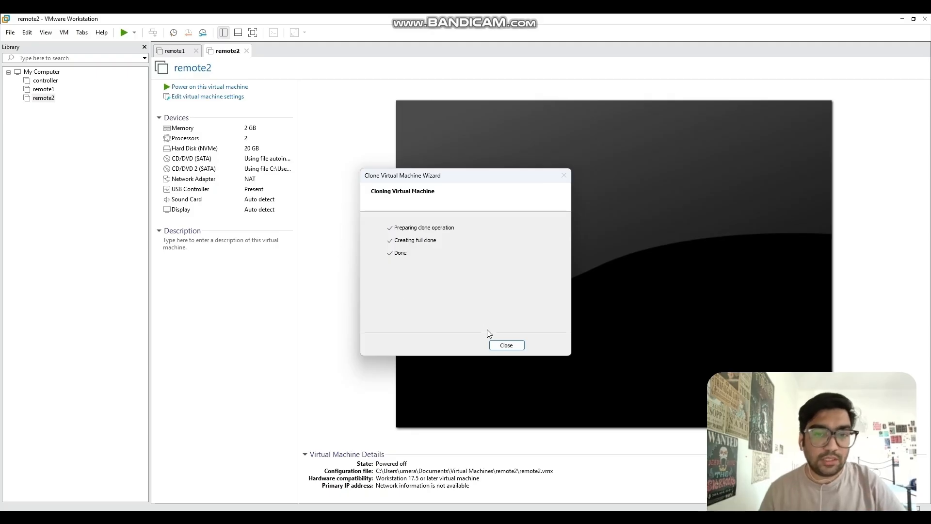
left_click(505, 345)
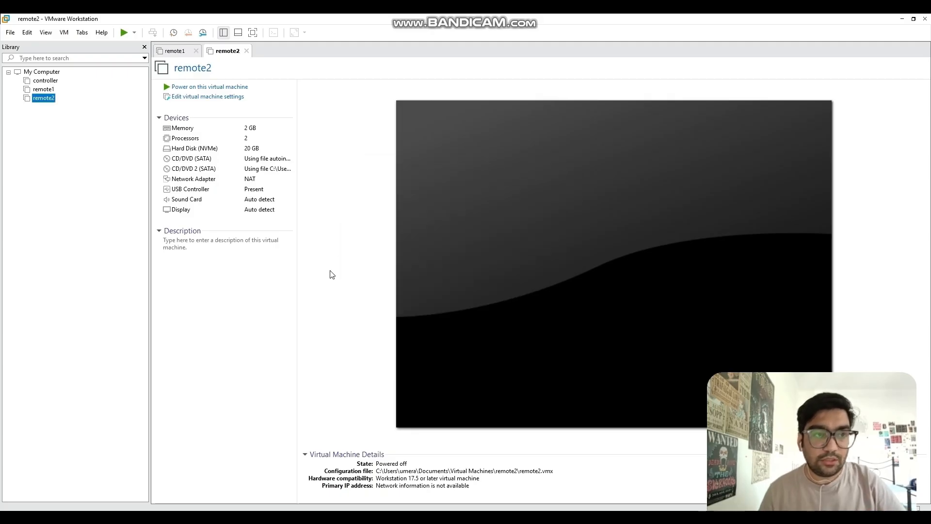
left_click(74, 108)
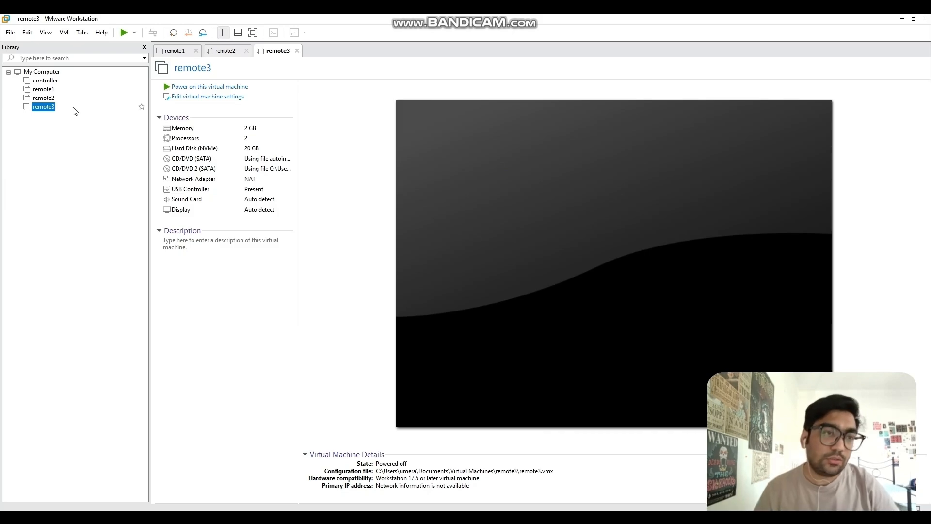
Step: Power on remote2 and boot its default Red Hat Enterprise Linux entry
left_click(46, 99)
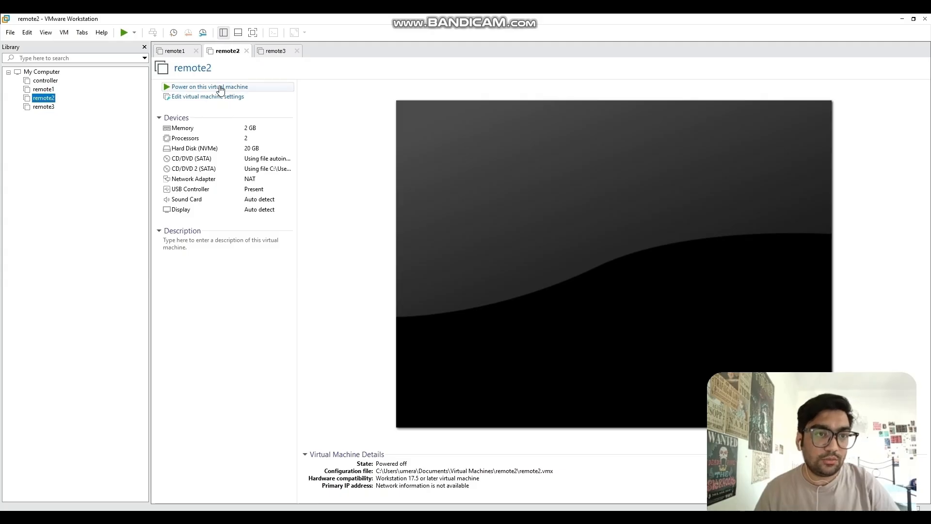
left_click(219, 88)
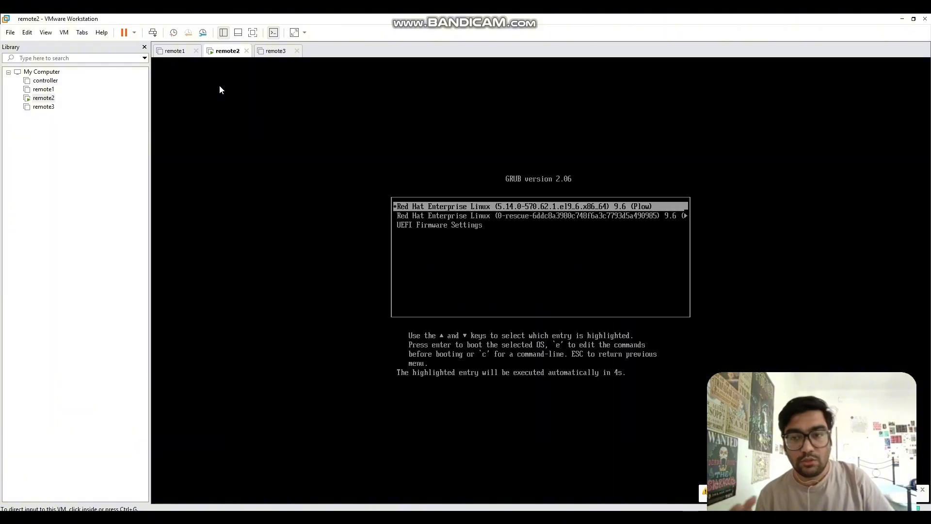
left_click(253, 131)
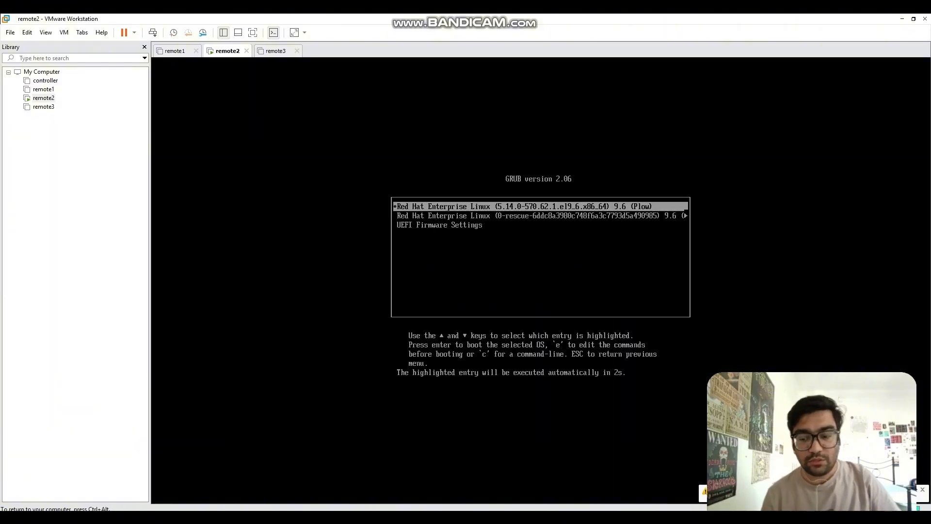
key("Return")
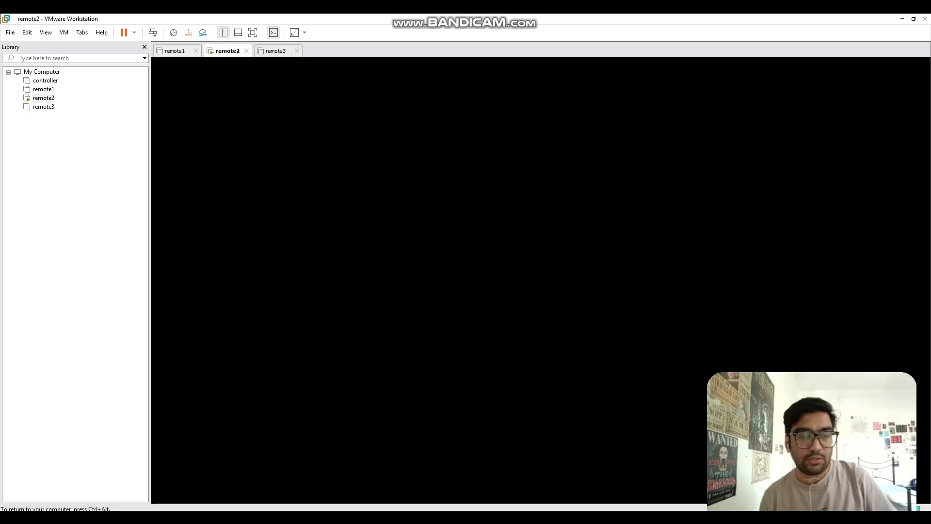
Step: Power on remote3, then return to remote2's console
key("ctrl+alt")
left_click(274, 50)
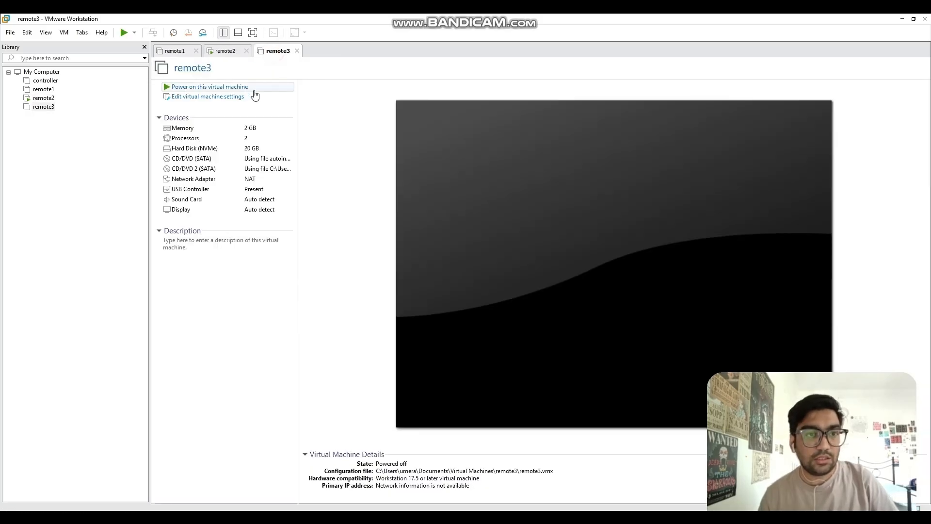
left_click(239, 87)
left_click(232, 51)
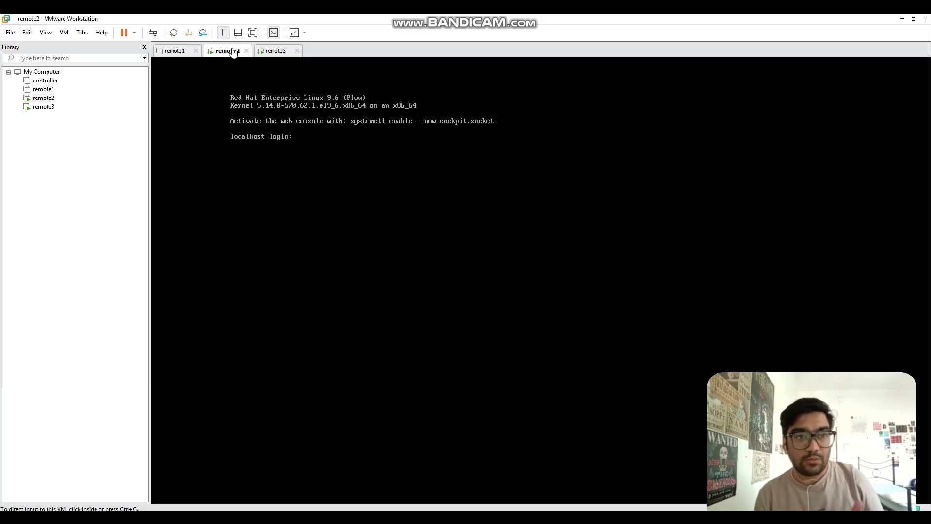
Step: Log in to remote2 as root and run pwd to check the home directory
left_click(309, 169)
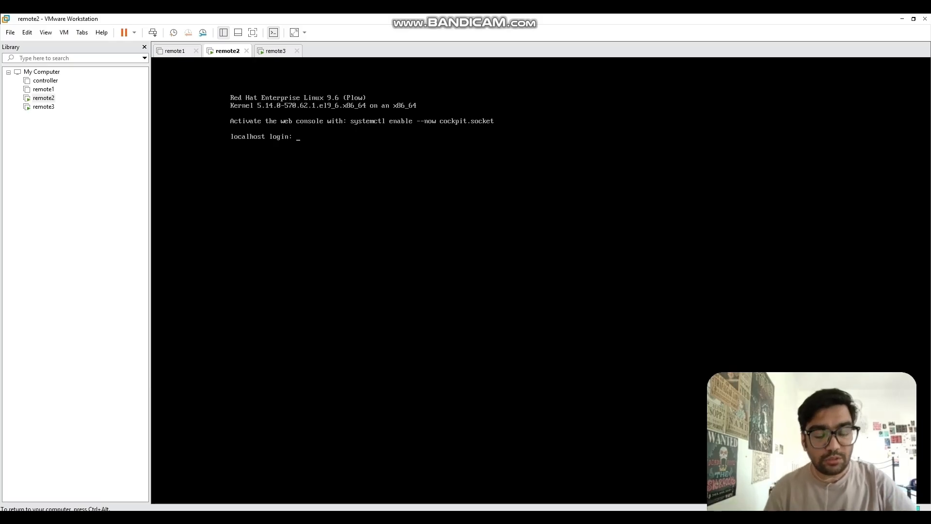
type("root")
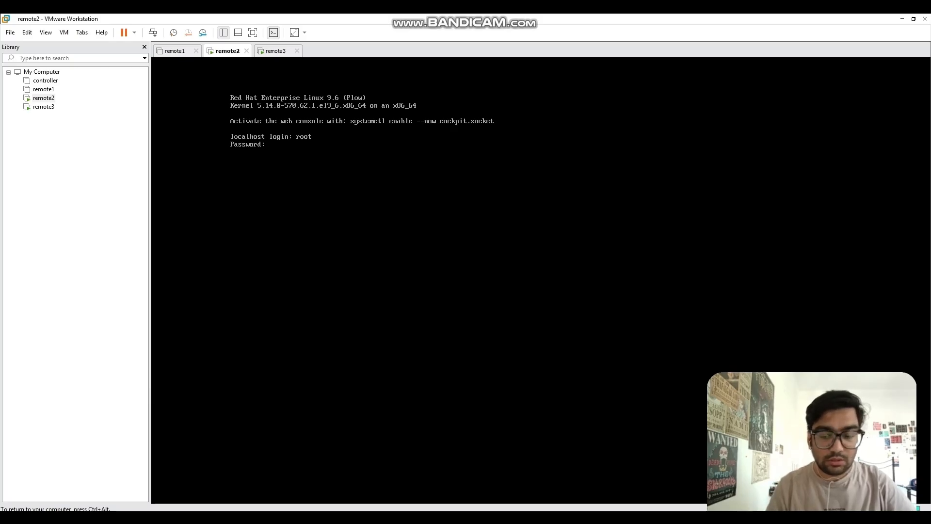
key("Return")
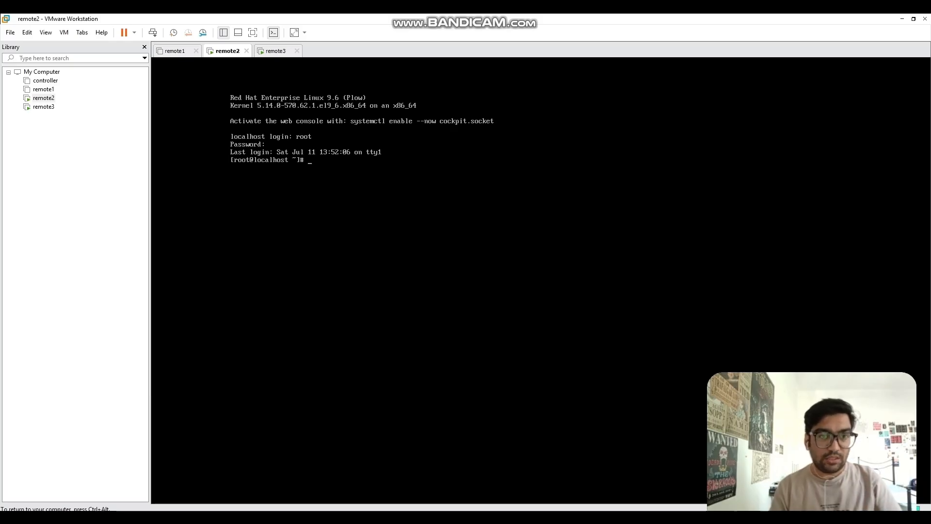
type("pwd")
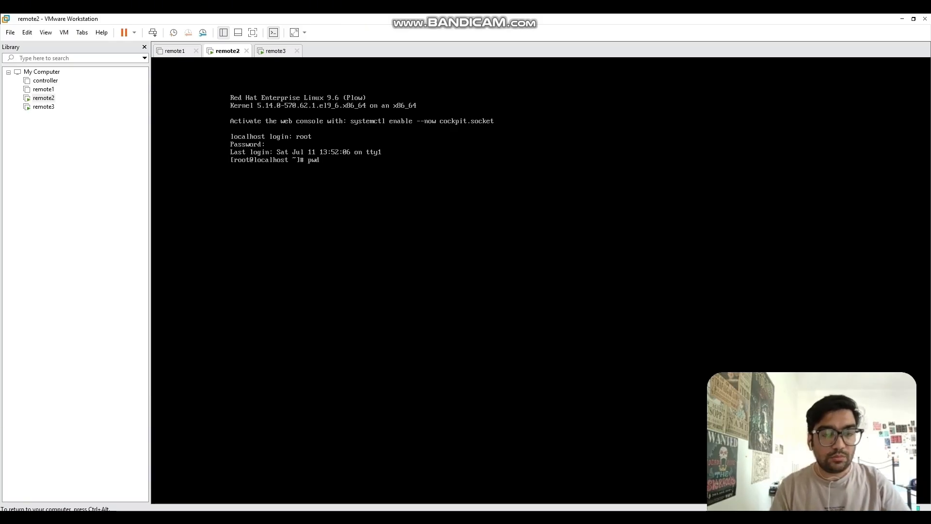
key("Return")
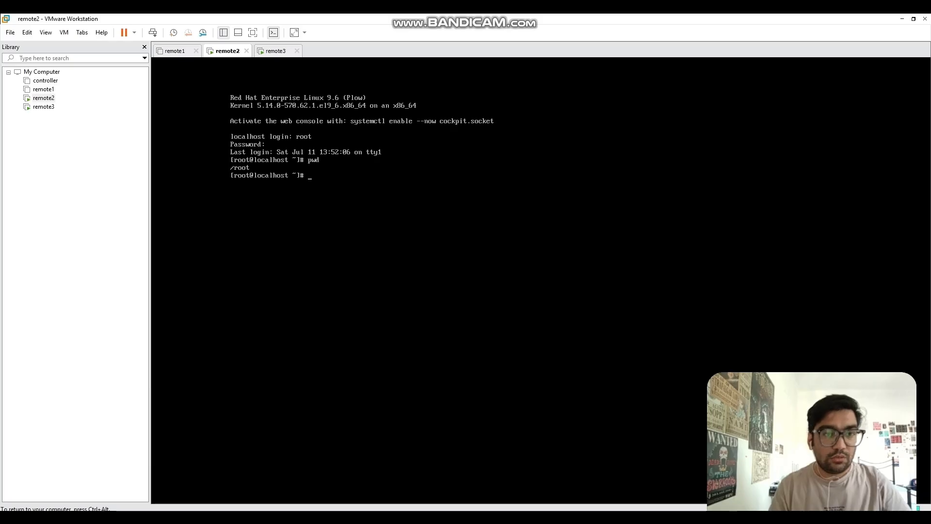
Step: Change the root password with passwd, entering the new password twice
type("passwd")
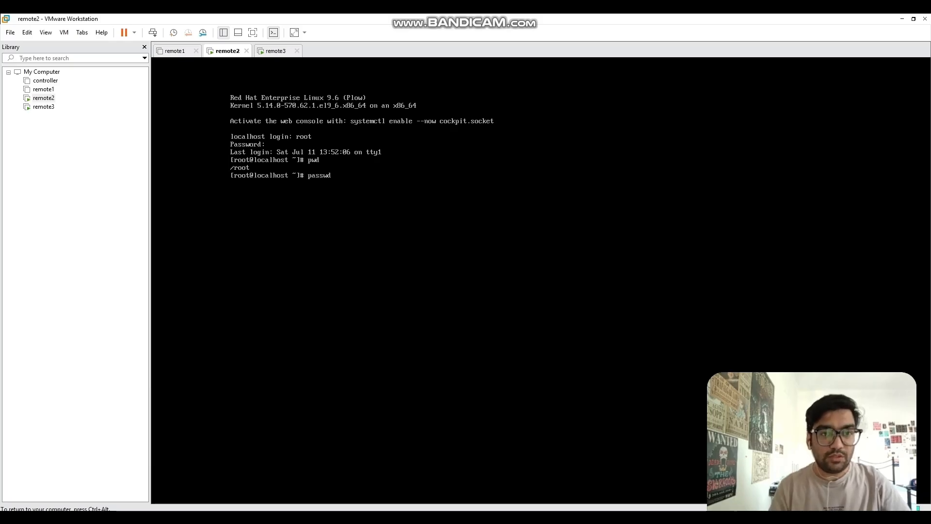
key("Return")
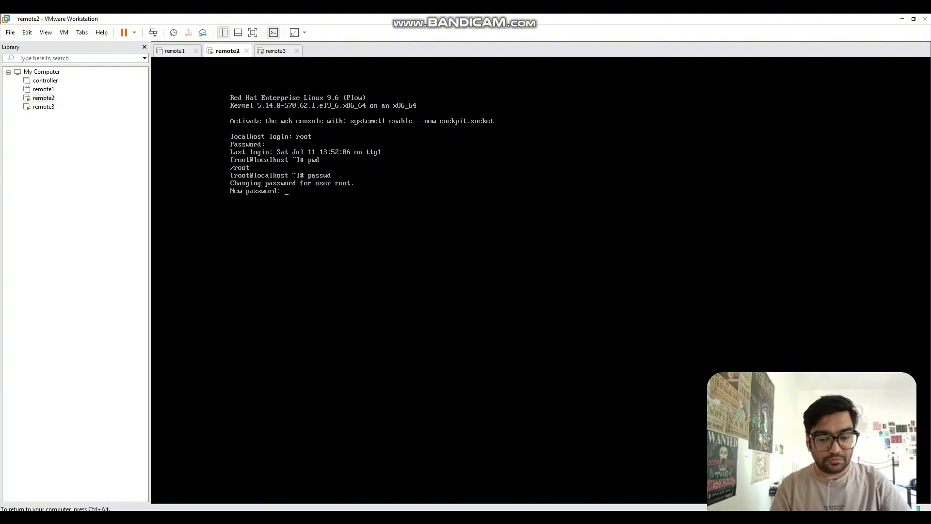
key("Return")
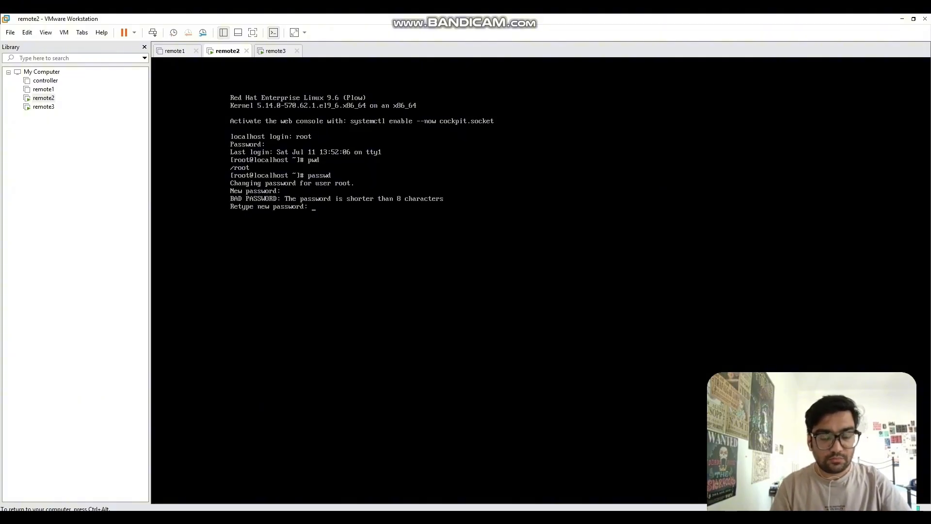
key("Return")
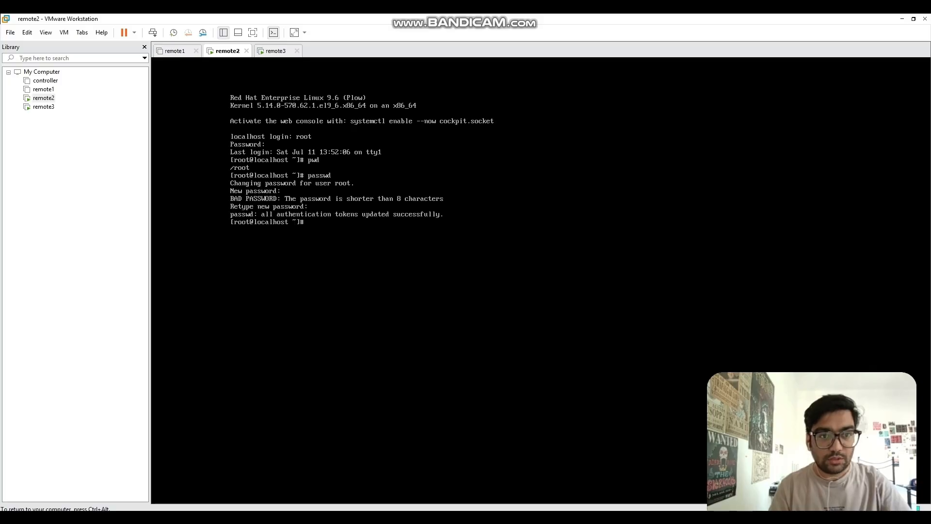
Step: Create user remote2 with useradd and set its password with passwd remote2
type("useradd user")
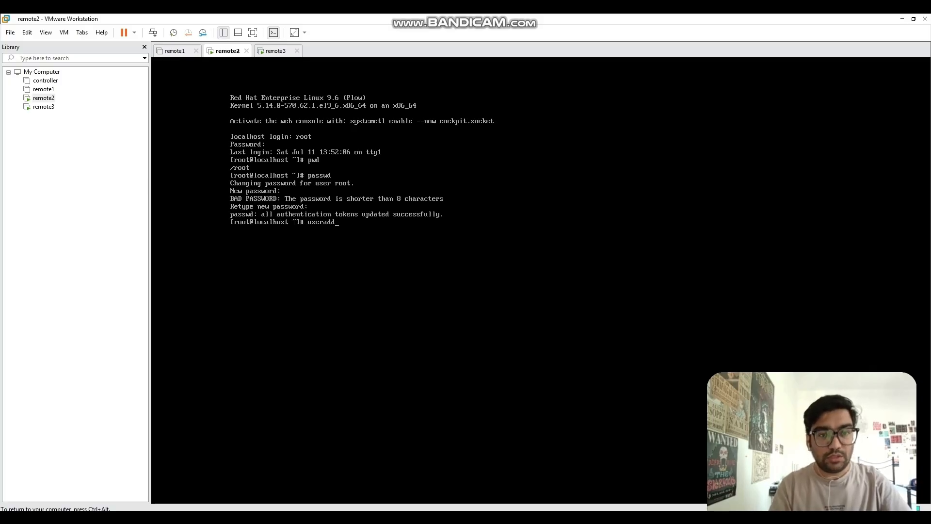
key("BackSpace")
key("BackSpace")
key("BackSpace")
key("BackSpace")
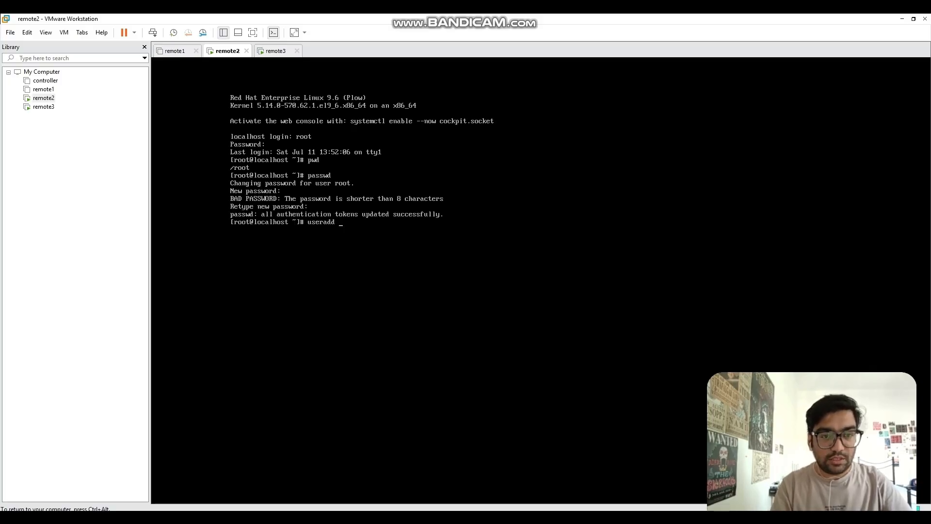
type("remote")
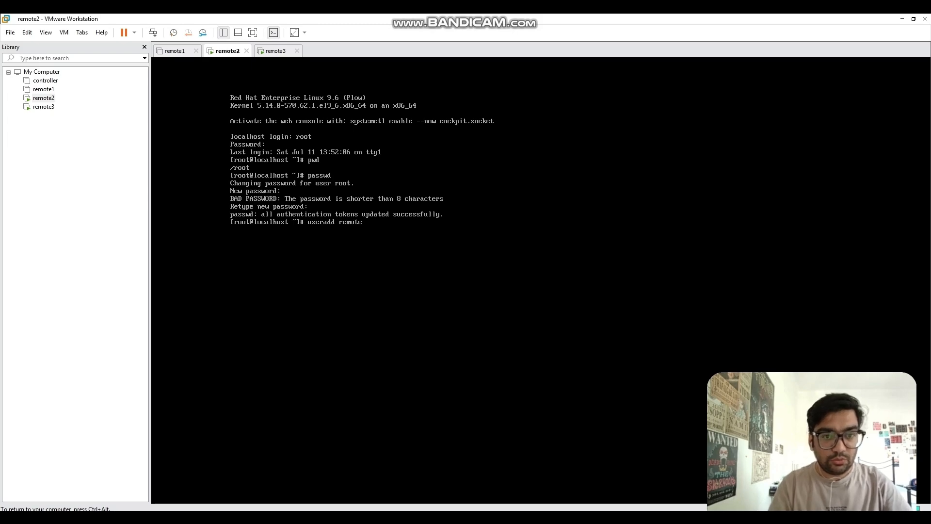
type("2")
key("Return")
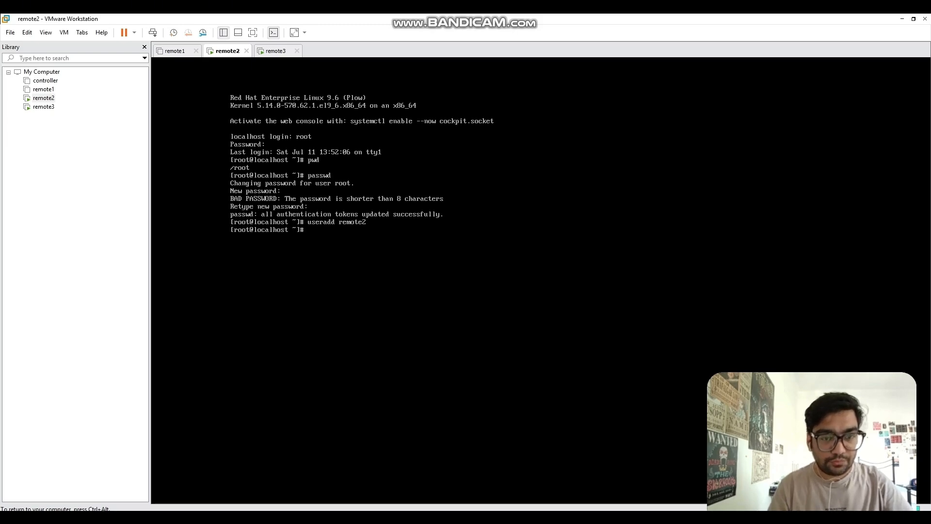
type("passwd remote2")
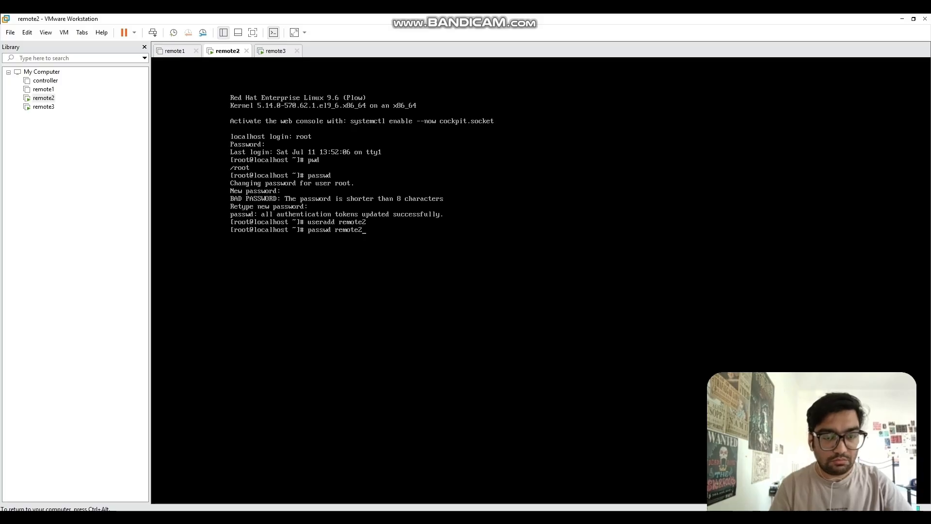
key("Return")
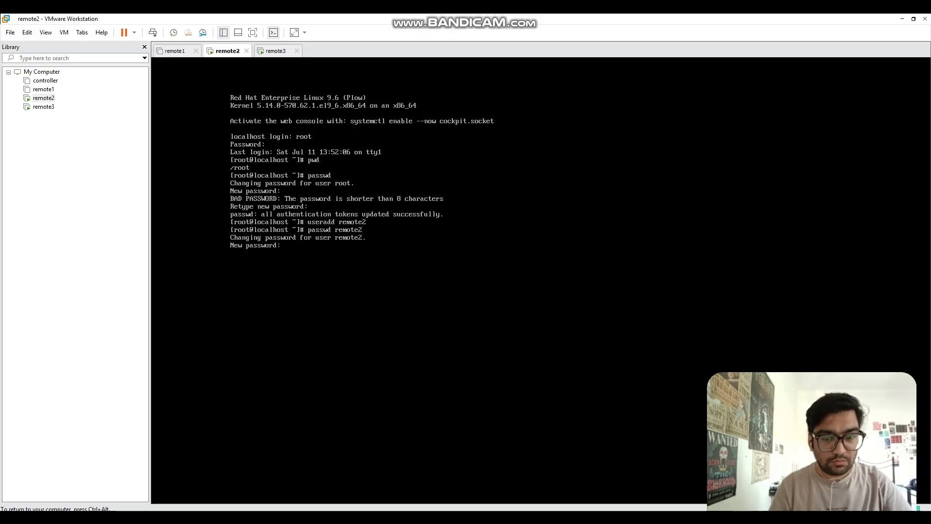
key("Return")
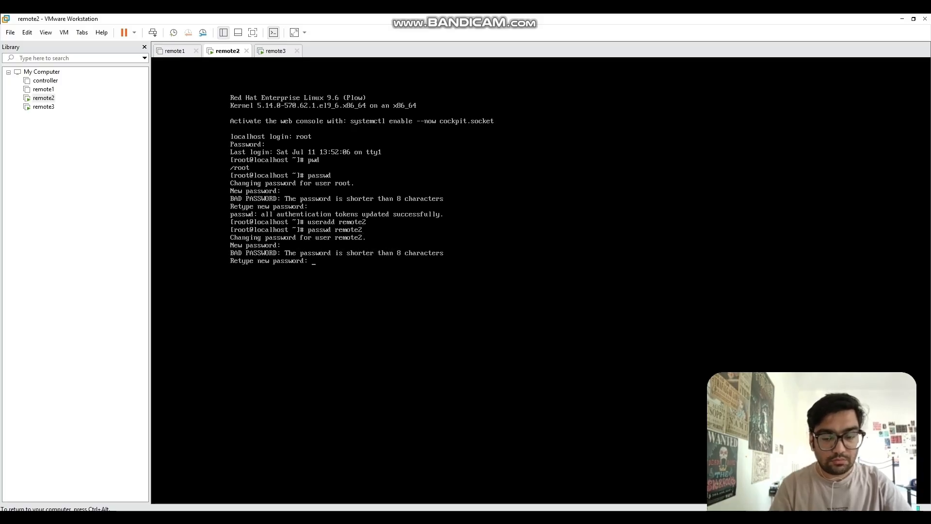
key("Return")
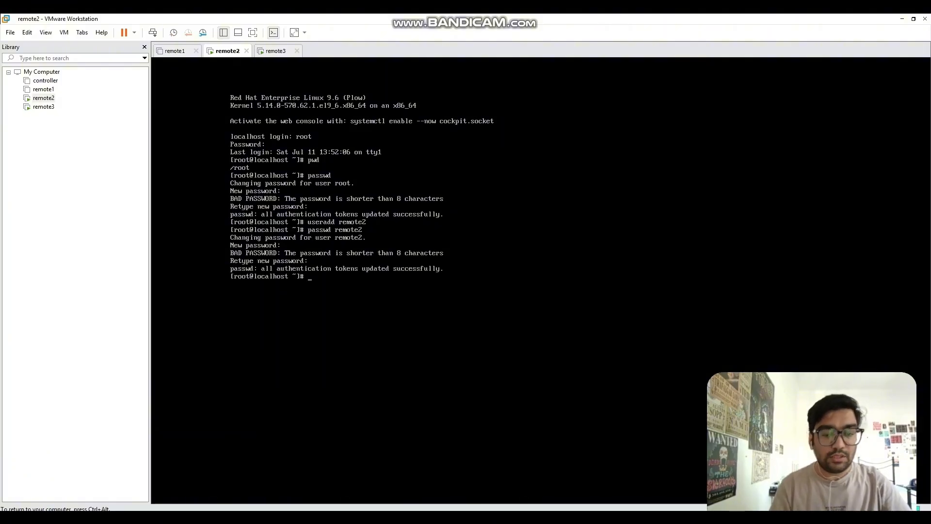
Step: Check user details with id remote2 and id remote1
type("id remote2")
key("Return")
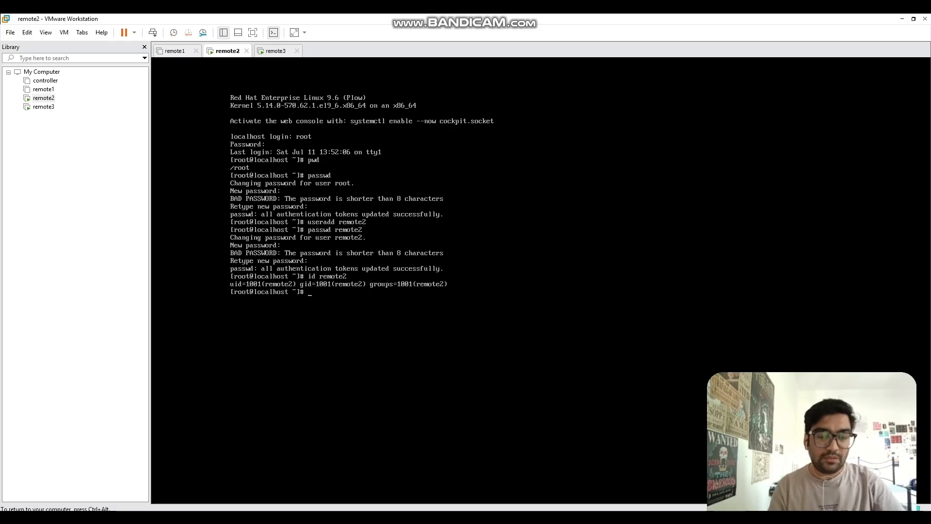
type("id remote1")
key("Return")
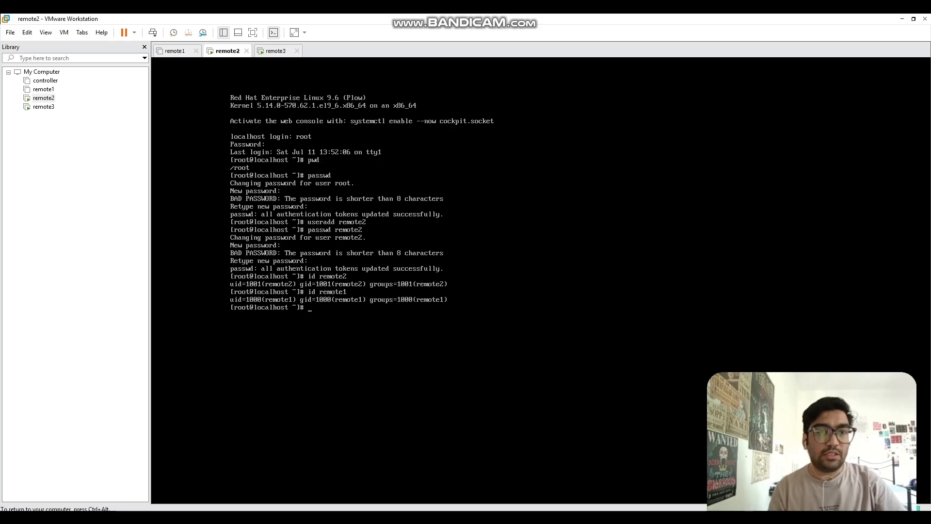
Step: Switch to the remote3 console and enter root as the login name
key("ctrl+alt")
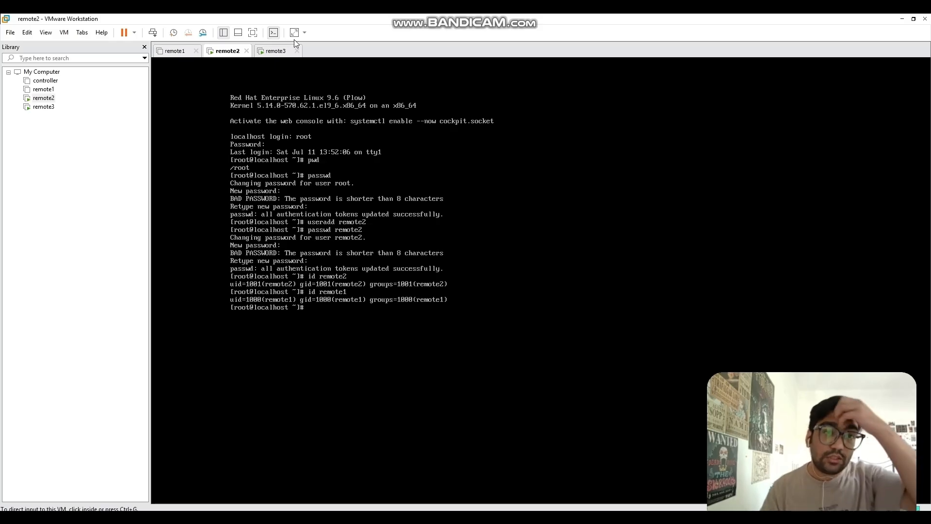
left_click(284, 50)
left_click(280, 121)
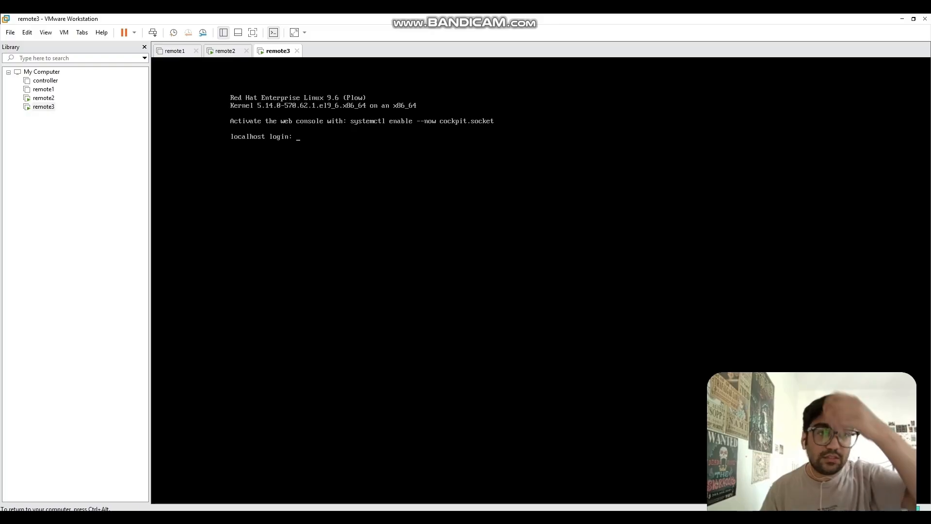
type("root")
key("Return")
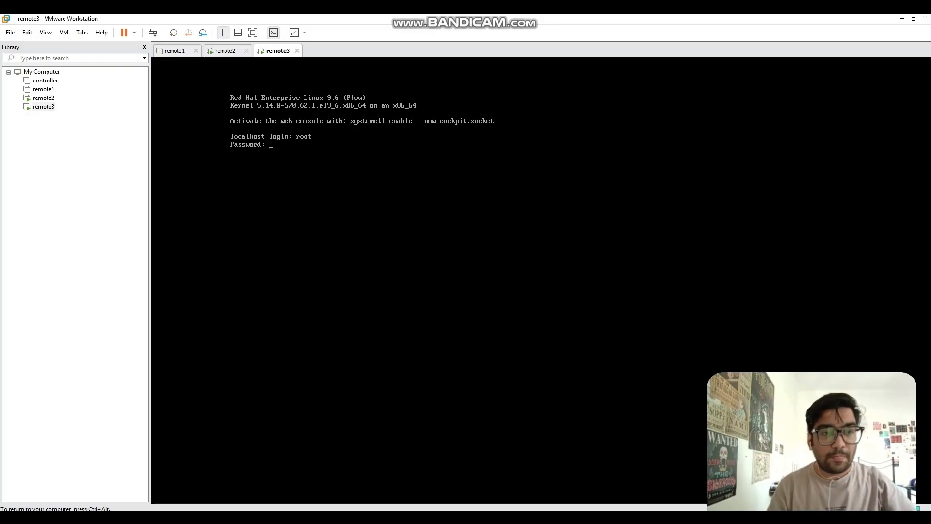
Step: Finish logging in as root on remote3 and change the root password with passwd
key("Return")
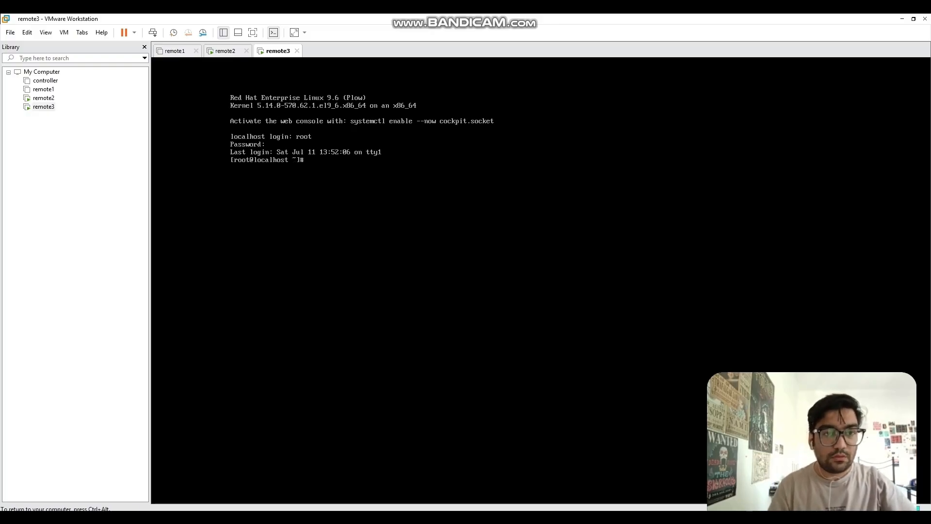
type("pas")
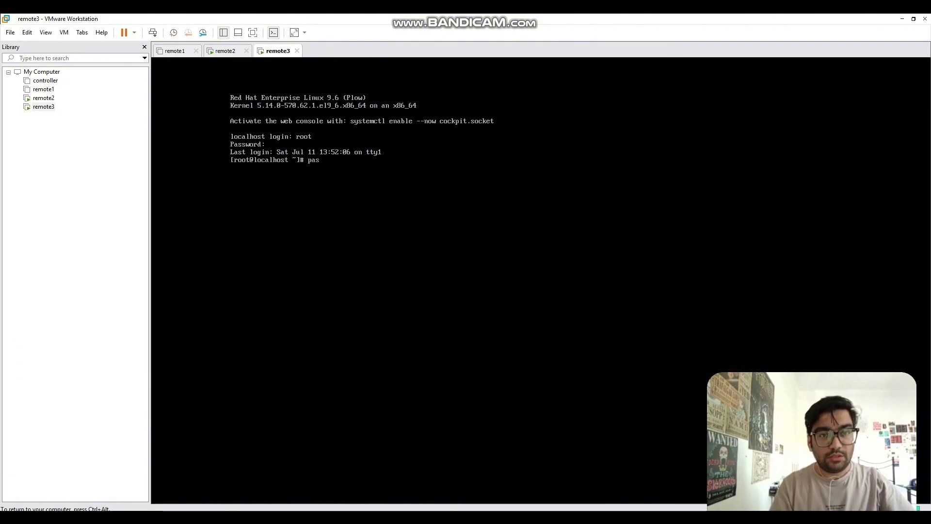
type("swd")
key("Return")
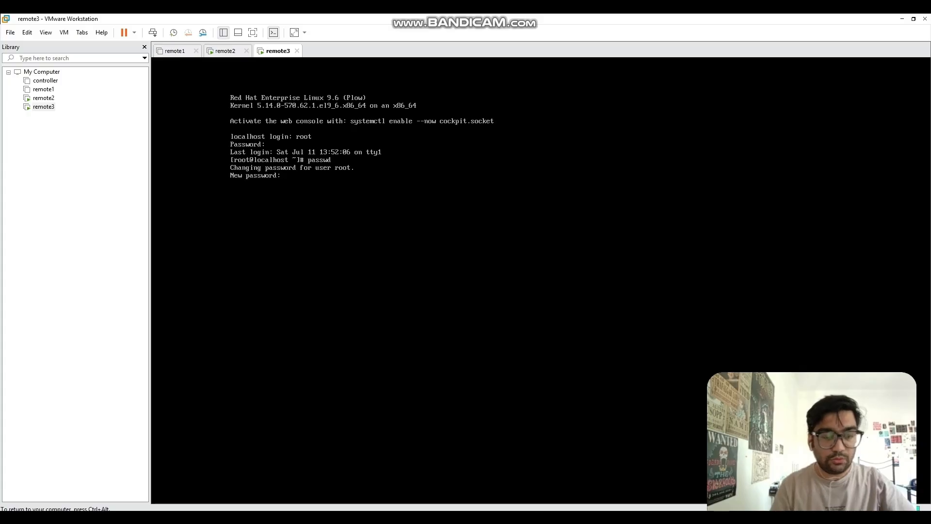
key("Return")
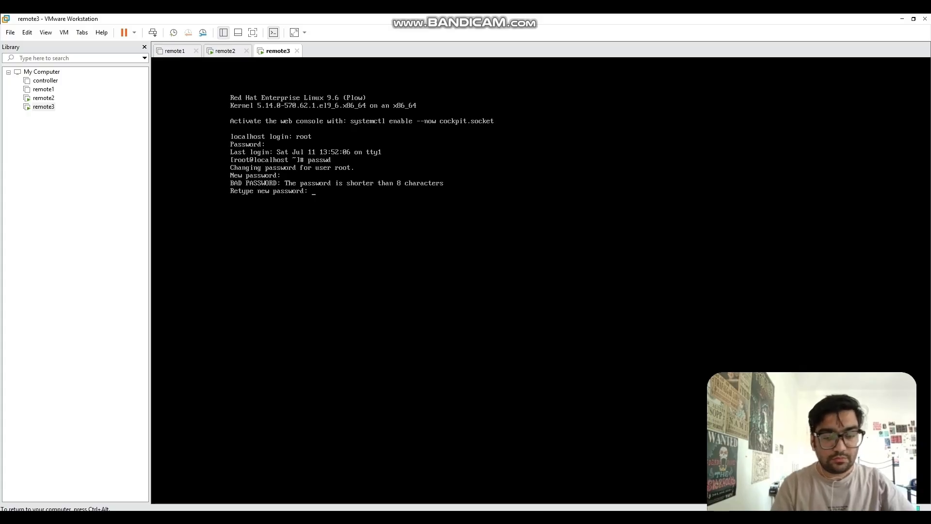
key("Return")
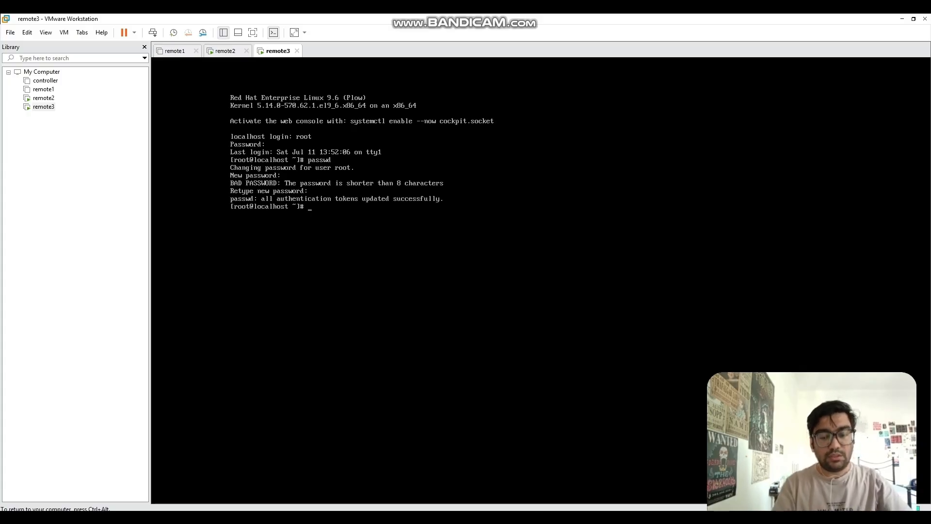
Step: Create user remote3 and set its password with passwd remote3
type("useradd ")
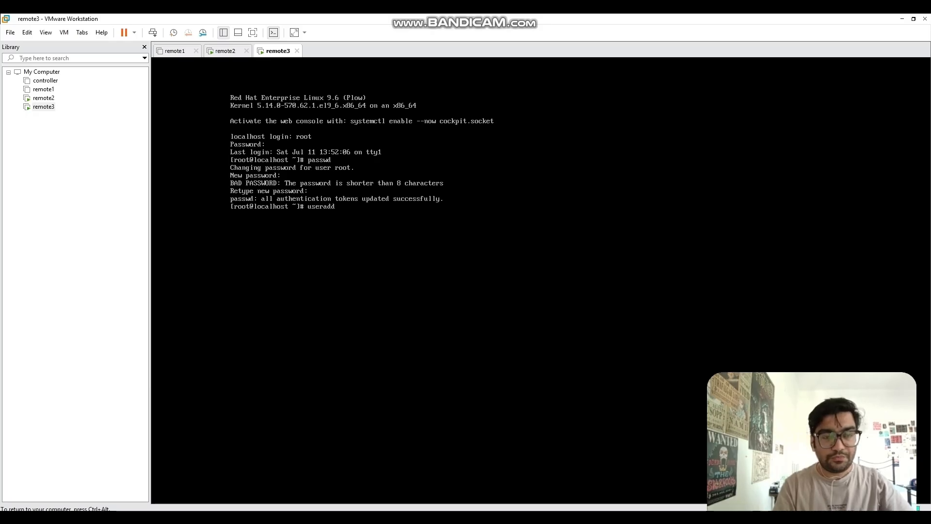
type("re")
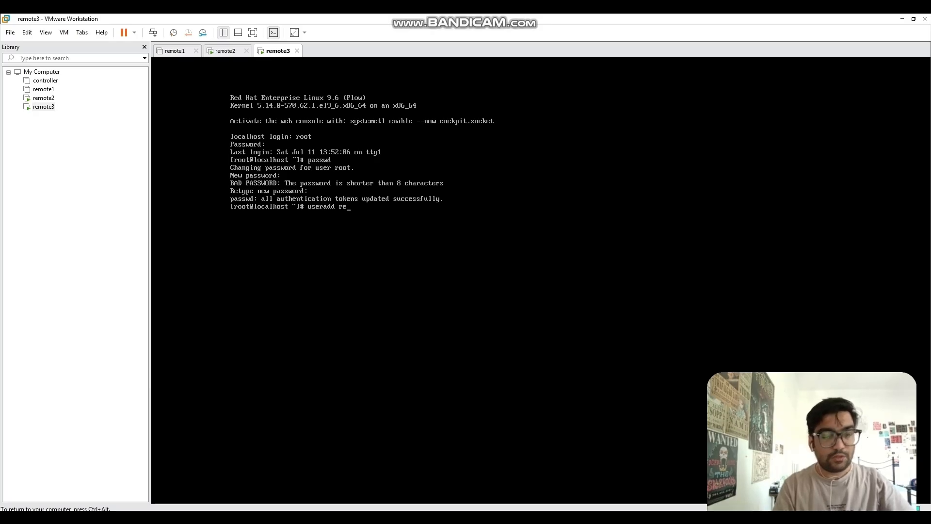
type("mote3")
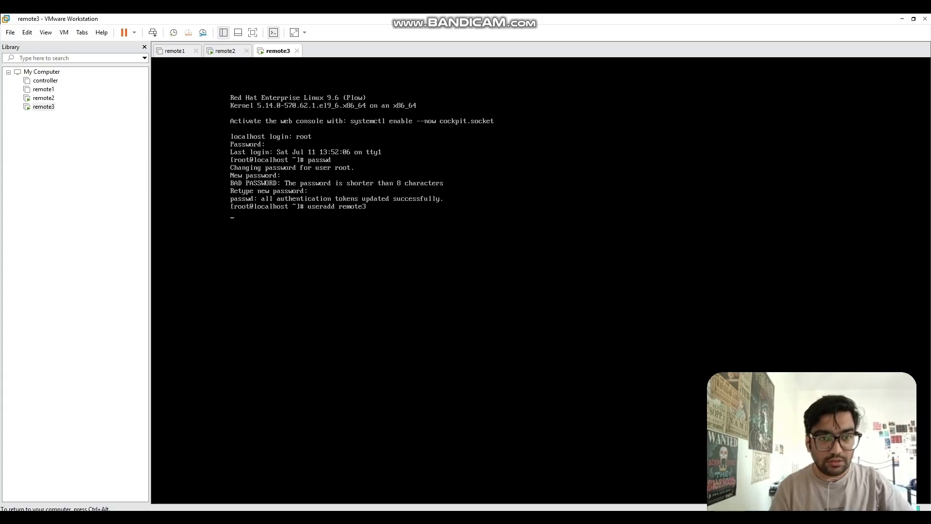
type(" [root@localhost ~]# passwd")
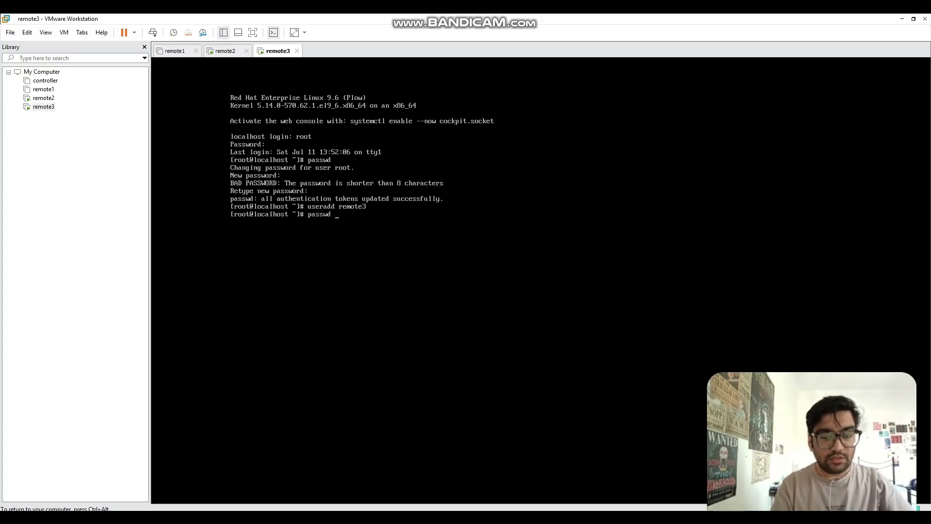
type(" remote3")
key("Return")
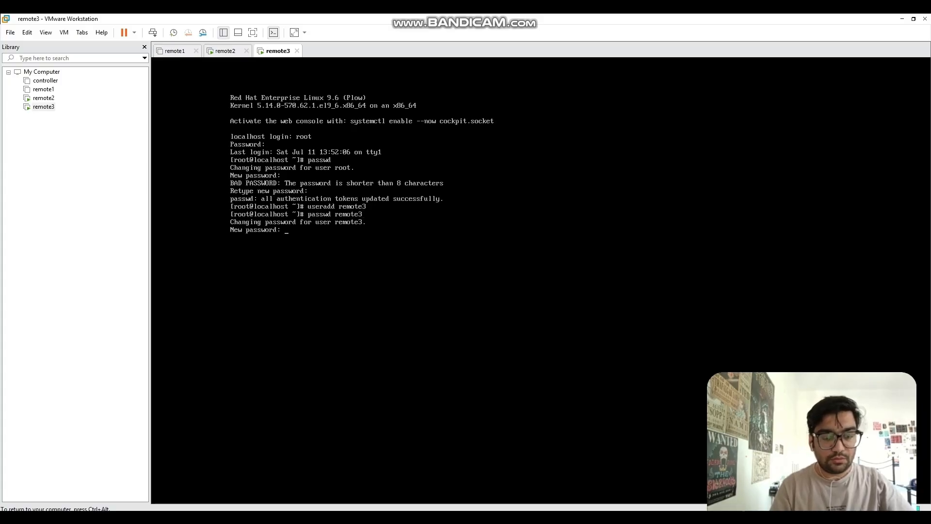
key("Return")
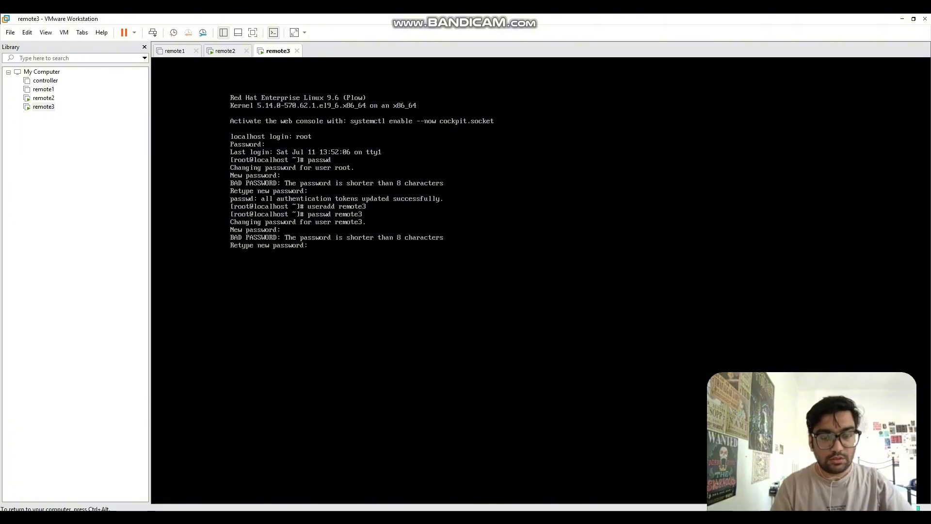
key("Return")
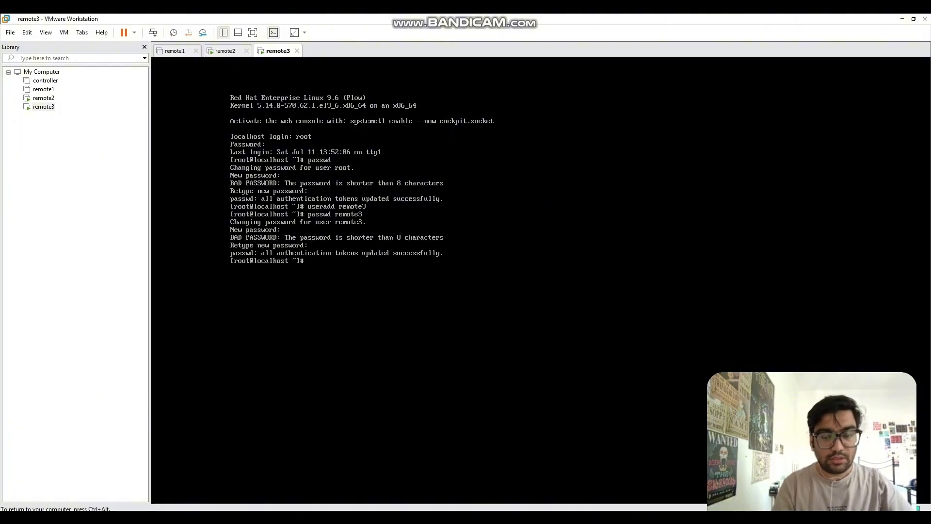
Step: Check user details with id remote3 and id remote1, then release the console
type("id remote3")
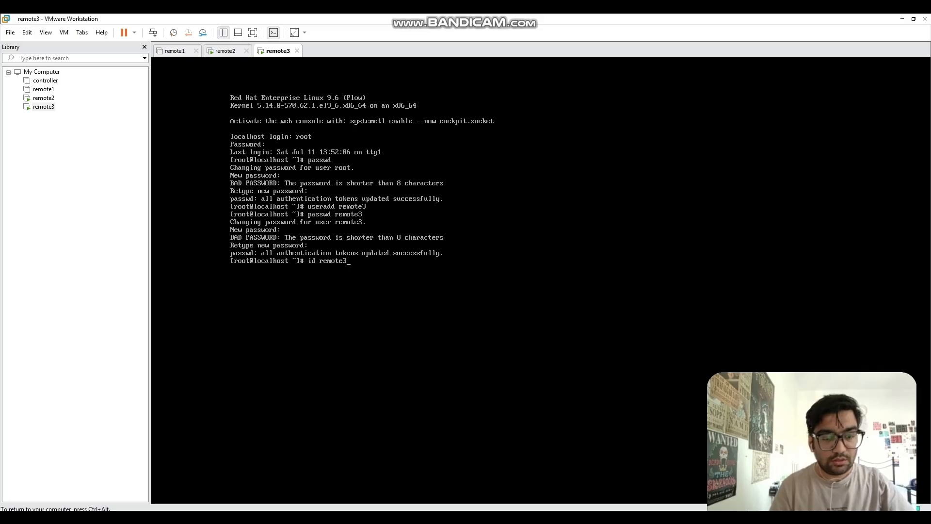
key("Return")
type("id r")
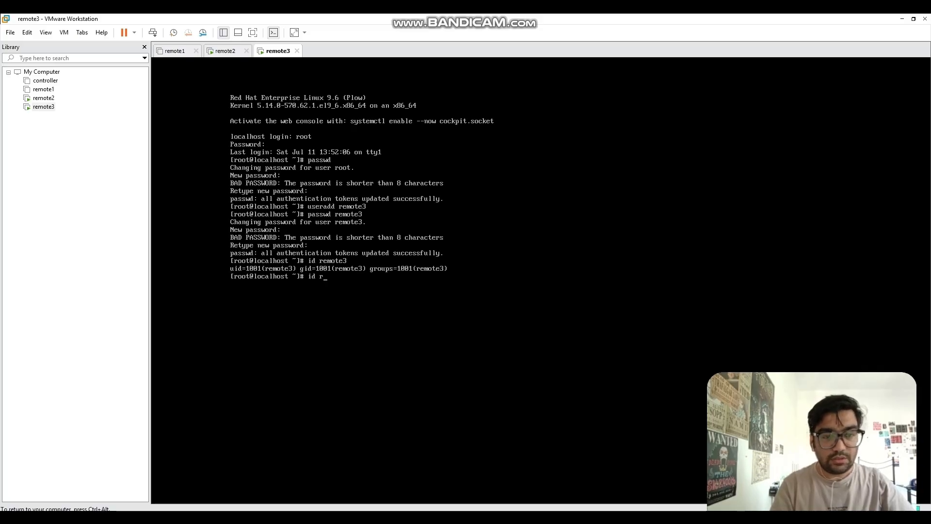
type("emote1")
key("Return")
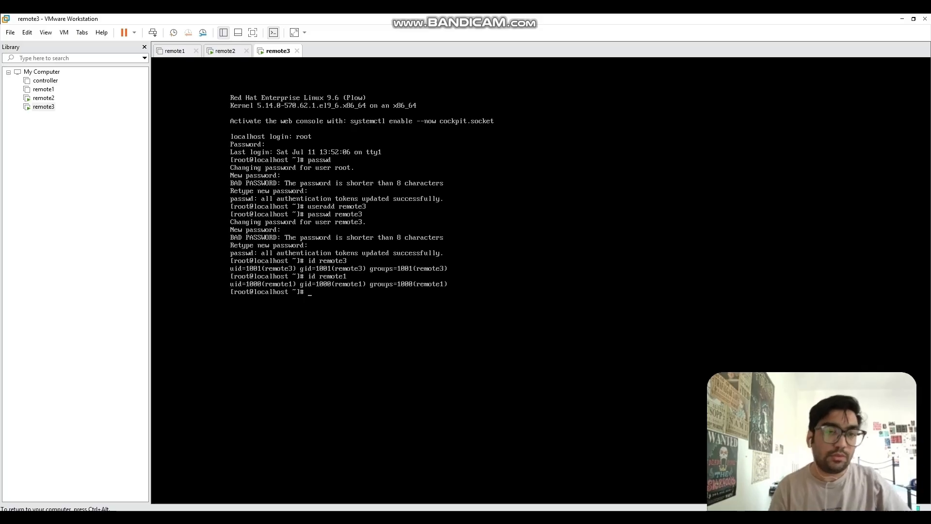
key("ctrl+alt")
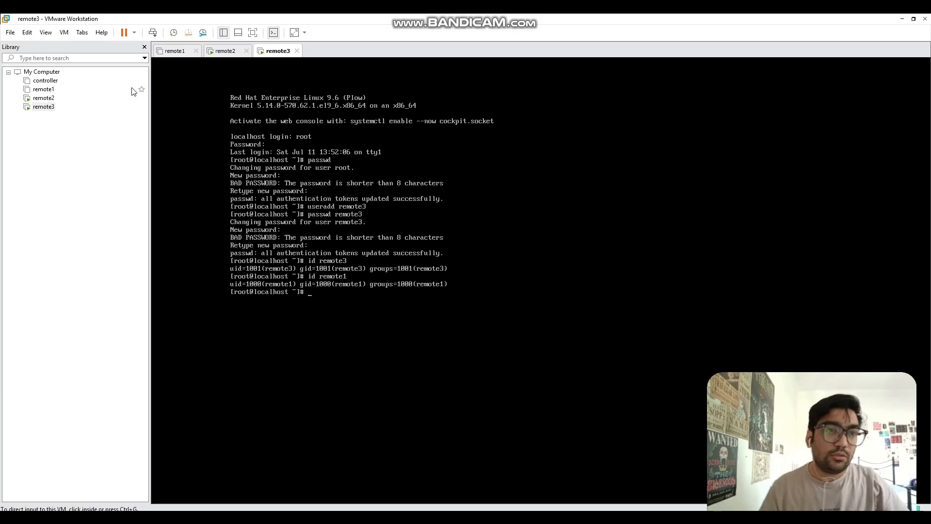
Step: Power on remote1 and boot its default RHEL entry
left_click(43, 90)
left_click(225, 86)
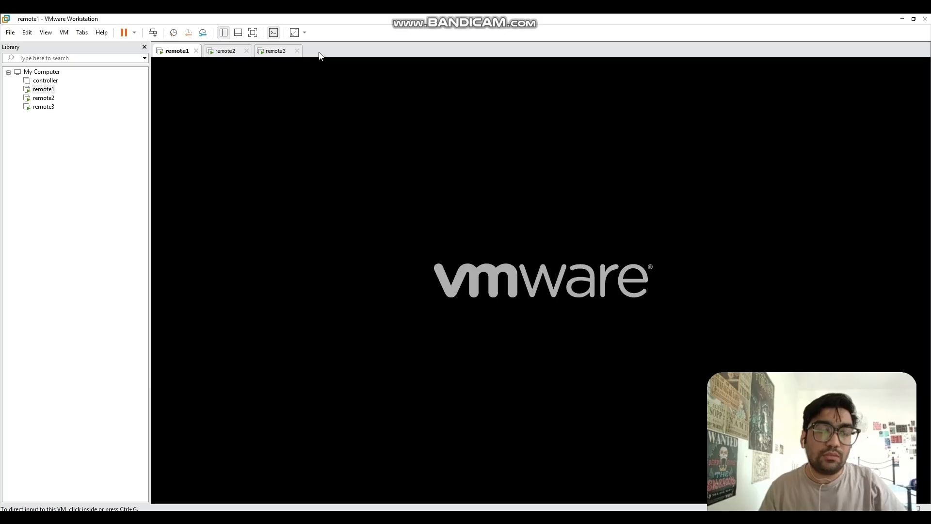
left_click(343, 158)
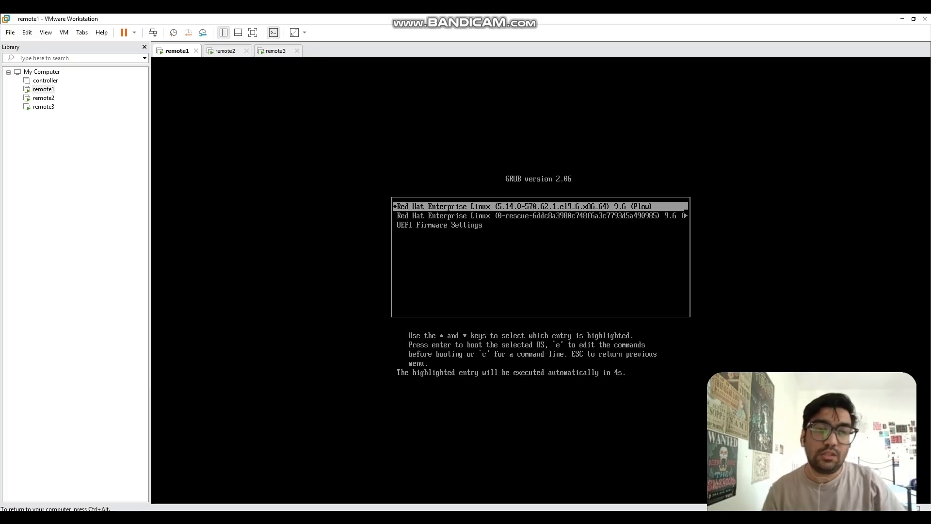
key("Return")
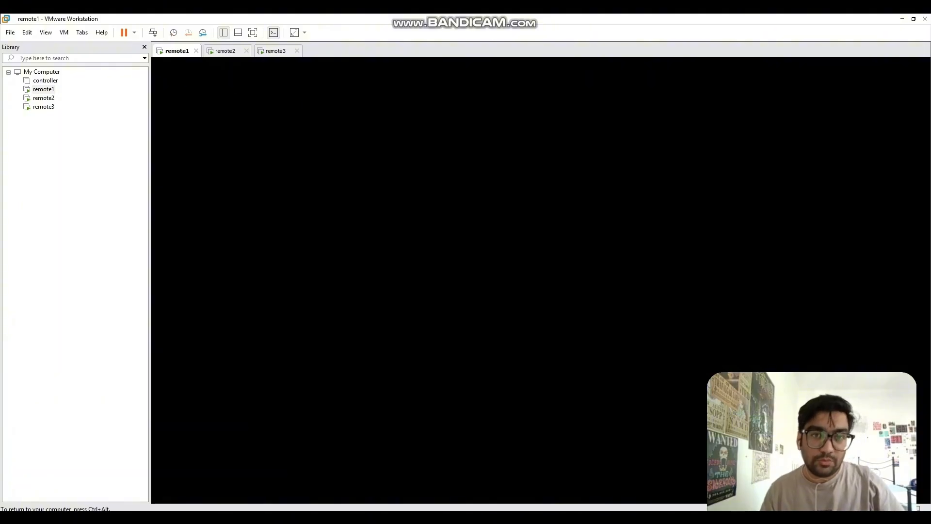
key("ctrl+alt")
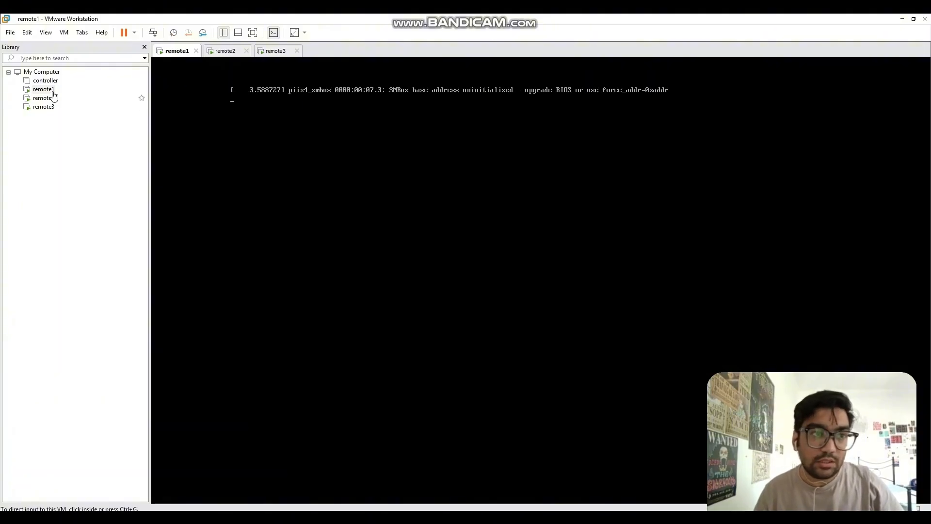
Step: Open and power on the controller VM, moving its tab to the first position
left_click(50, 82)
double_click(50, 82)
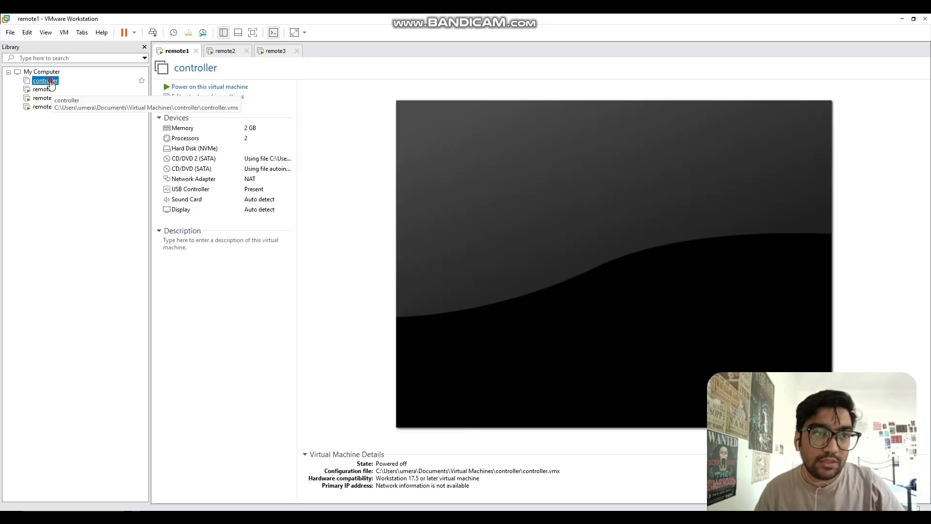
left_click(183, 86)
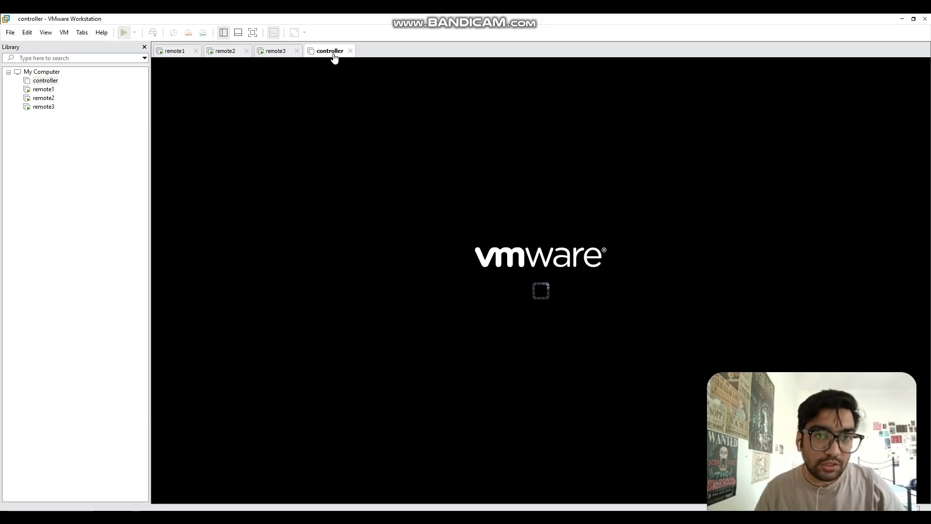
left_click_drag(333, 51, 177, 53)
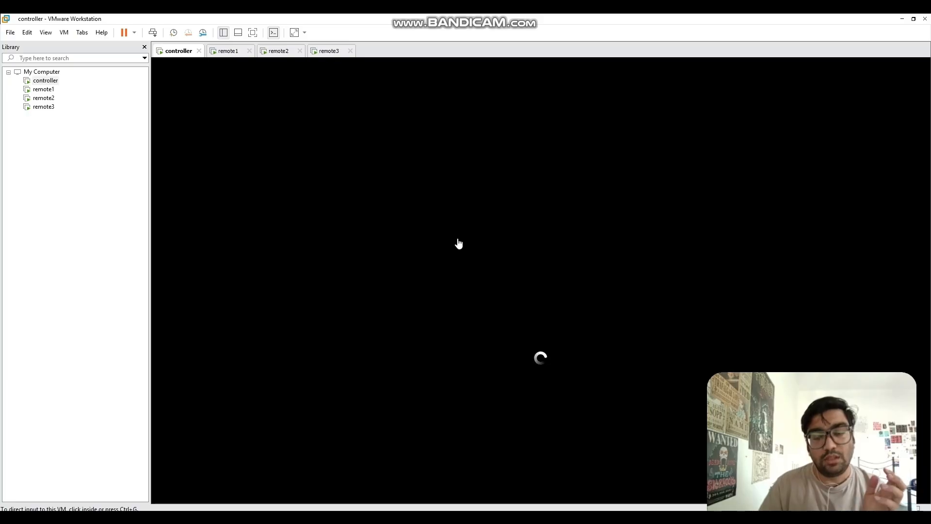
Step: Log in to the remote1 console as root with its password
left_click(228, 50)
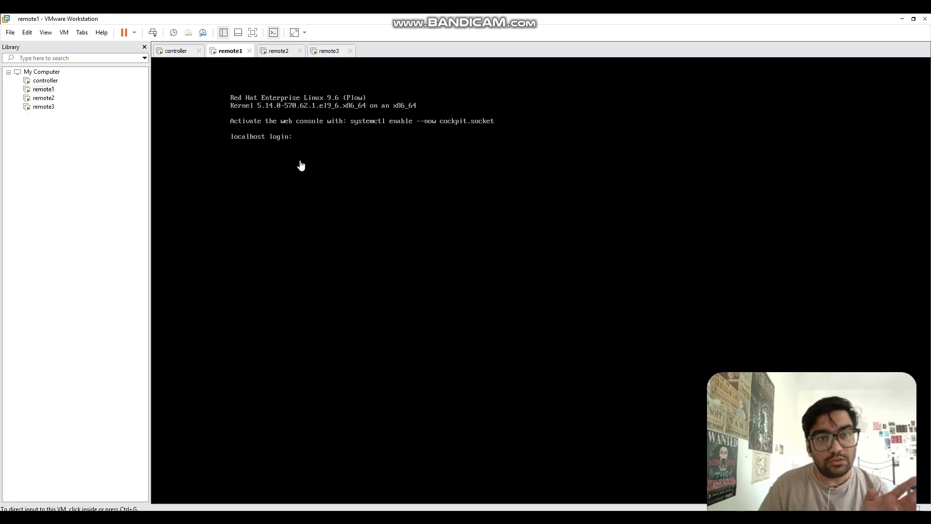
left_click(296, 149)
type("root")
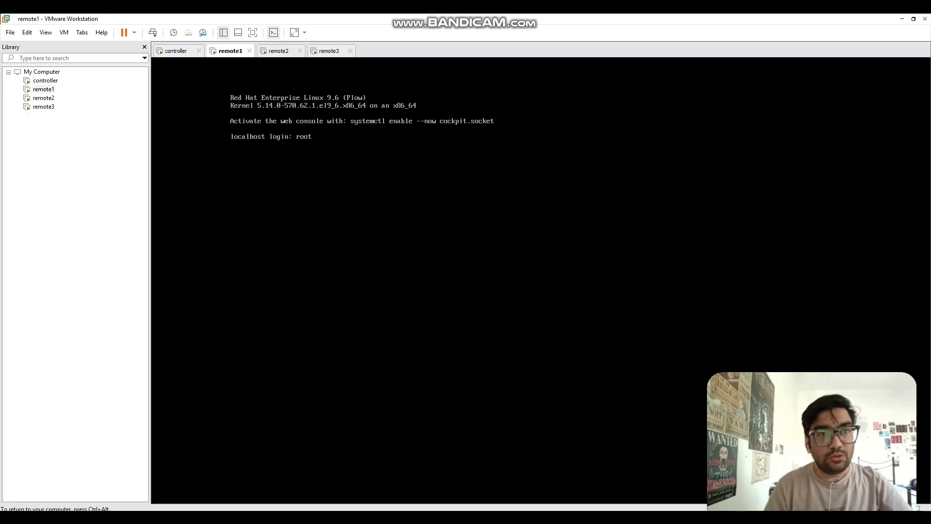
key("Return")
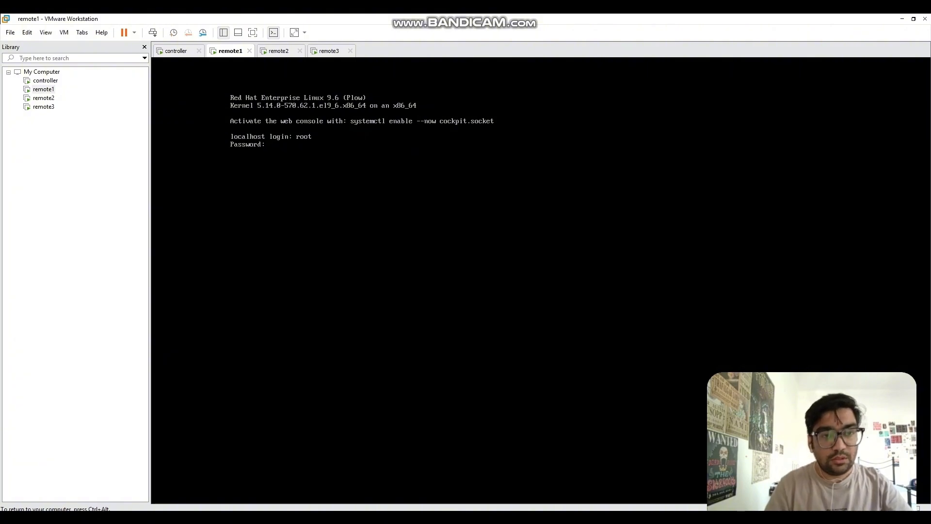
key("Return")
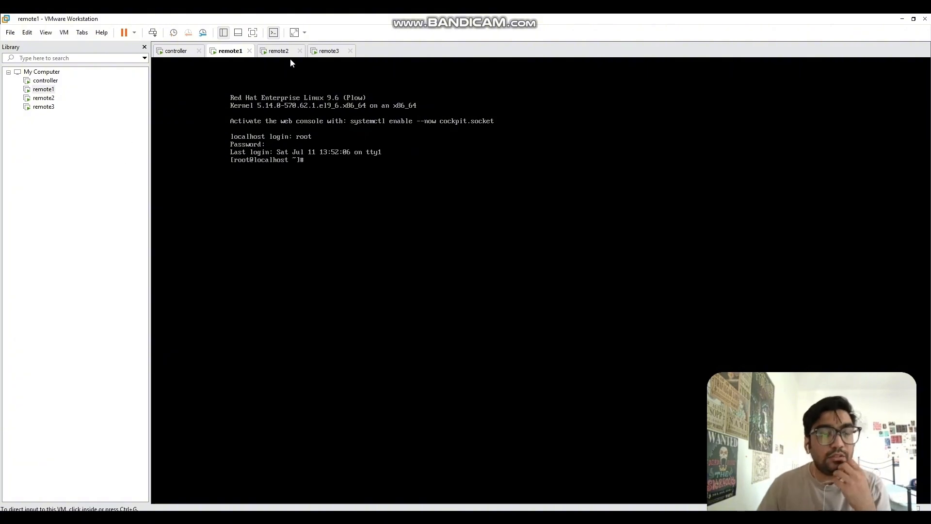
key("ctrl+alt")
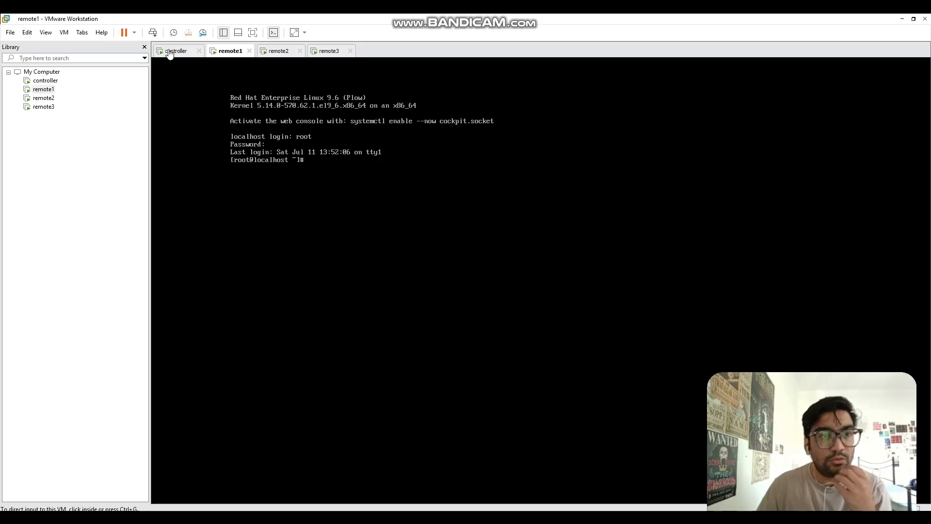
Step: Sign in to the controller's GNOME desktop with the user account's password
left_click(171, 53)
left_click(514, 281)
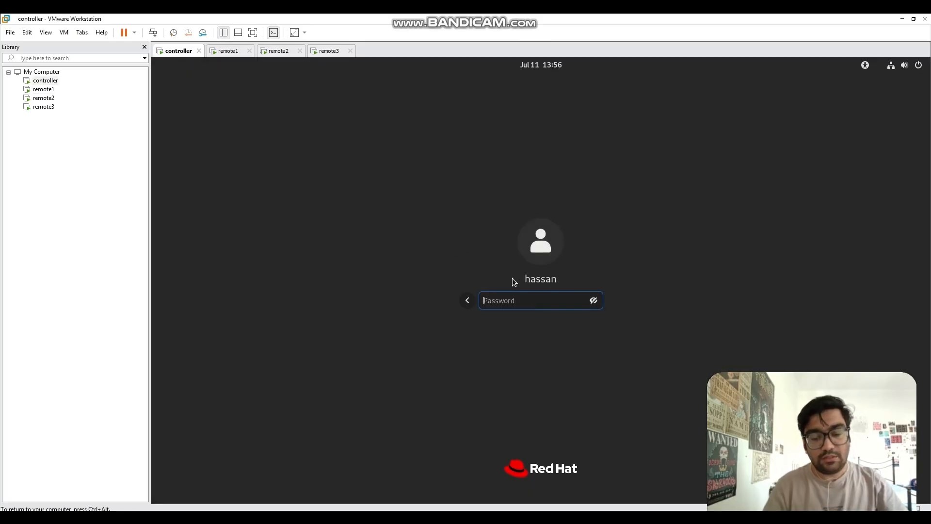
type("••••••")
key("Return")
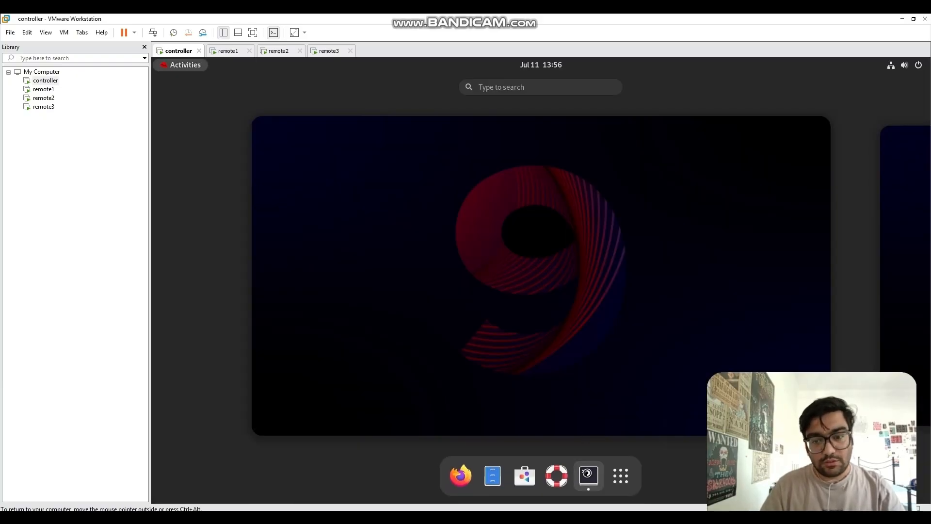
Step: Open a terminal on the controller desktop and zoom its text in twice
left_click(588, 479)
left_click(505, 153)
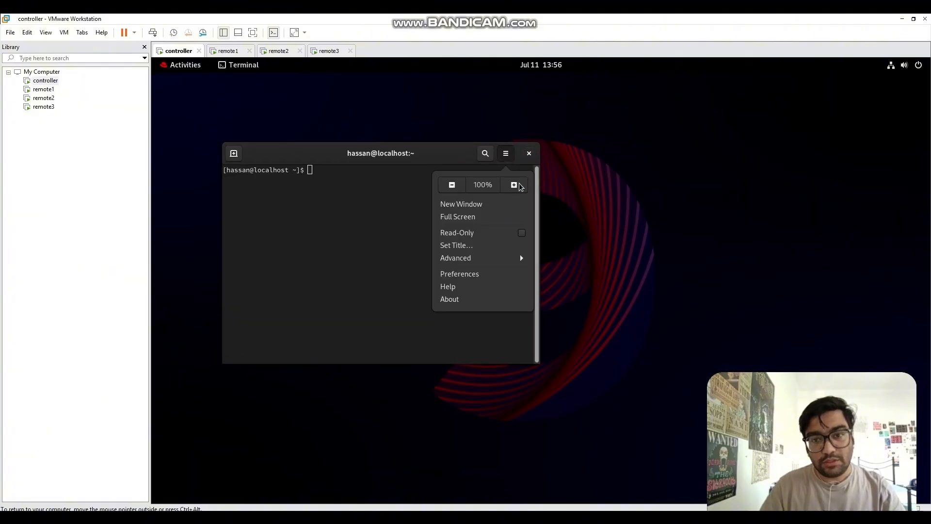
left_click(516, 183)
left_click(583, 153)
left_click(593, 183)
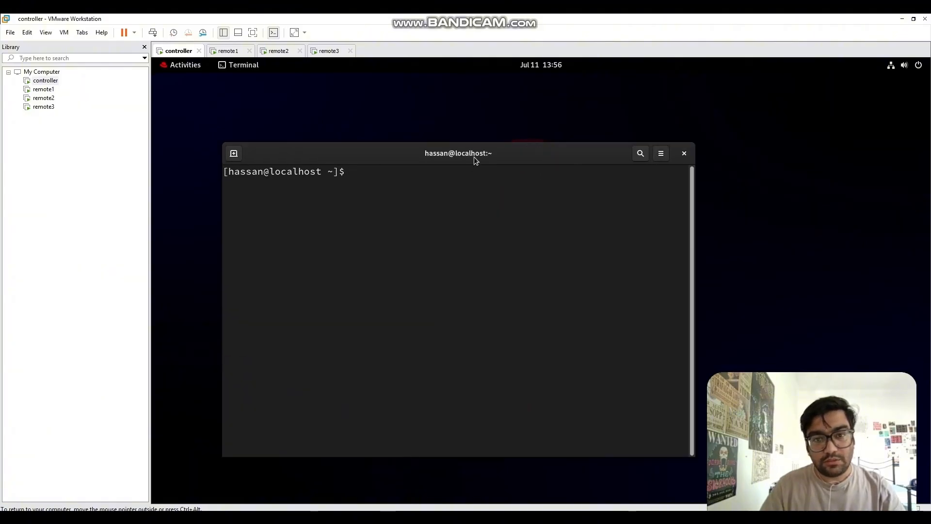
Step: Switch to a root shell with su - and the root password
type("su ")
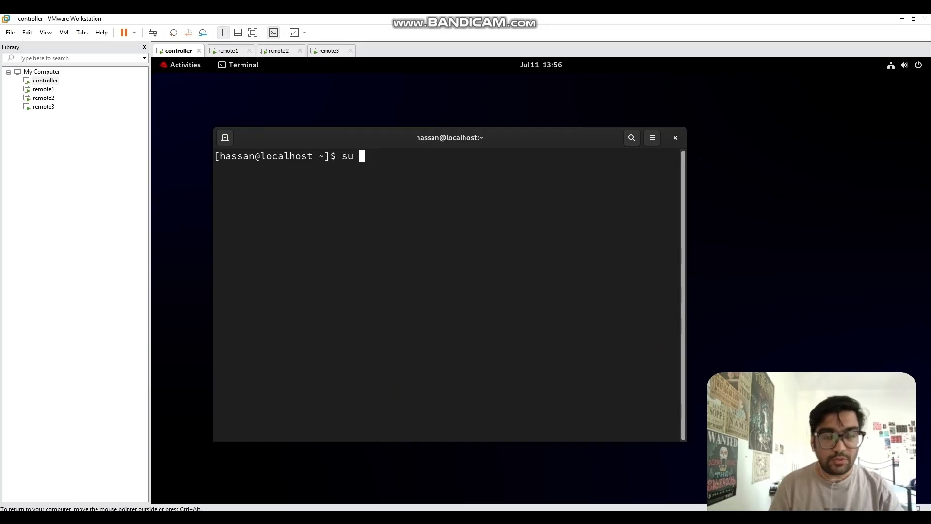
type("-")
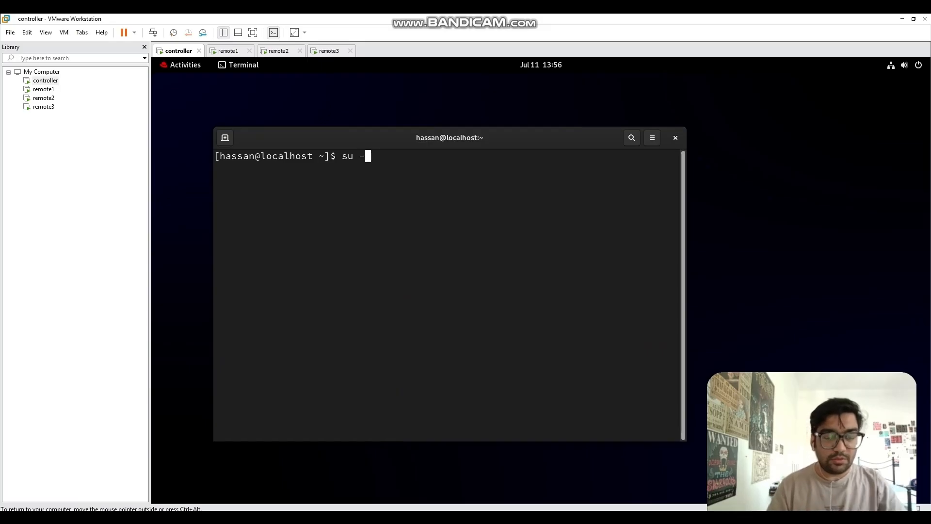
key("Return")
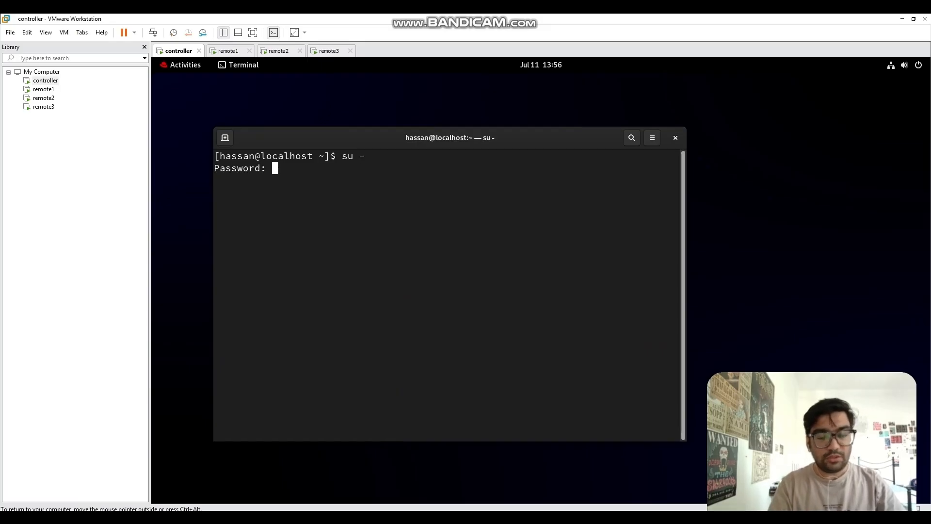
key("Return")
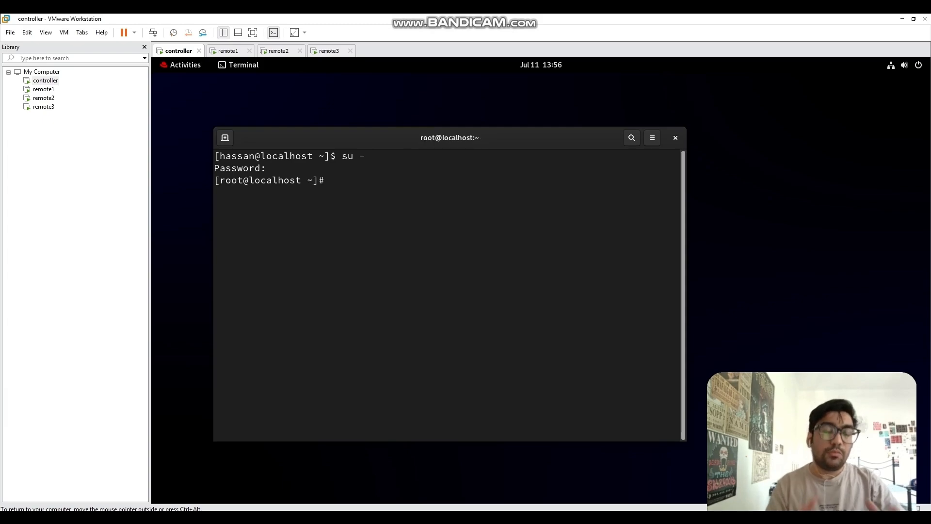